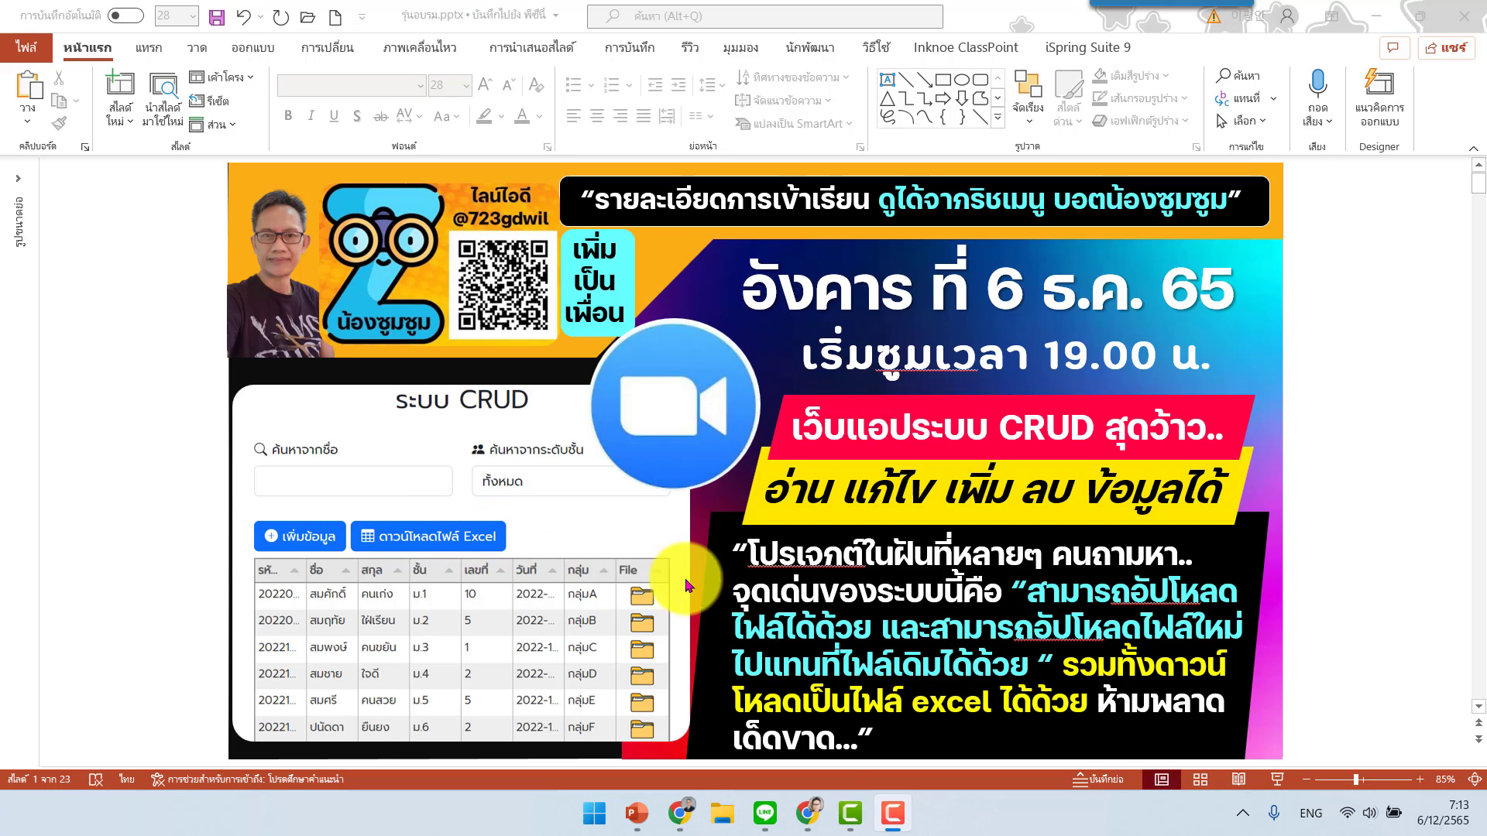
- In the CRUD web app, search student names for 'สมช' using Thai input
click(809, 815)
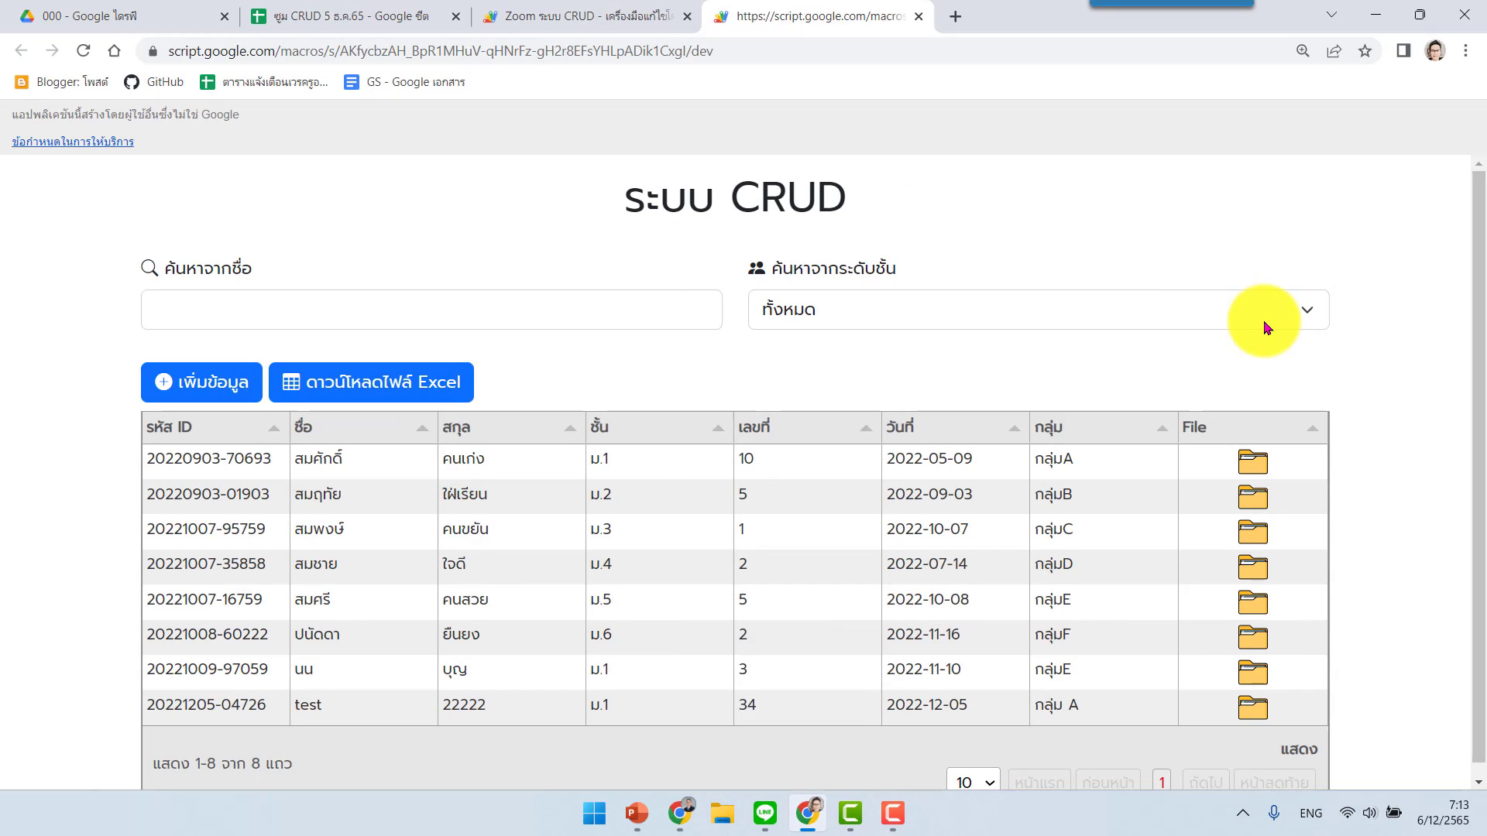
click(315, 303)
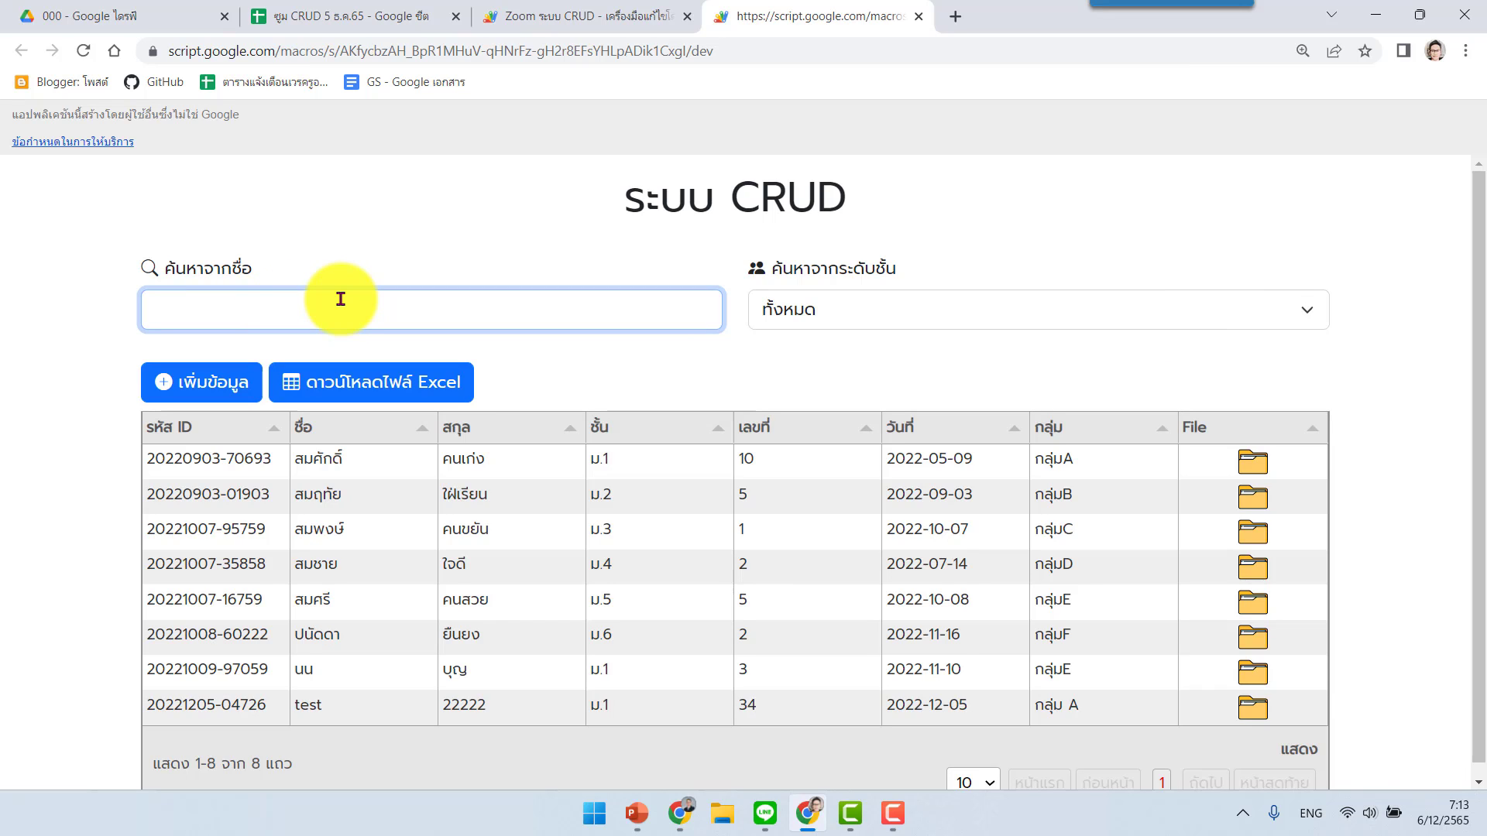
key(grave)
text(ส)
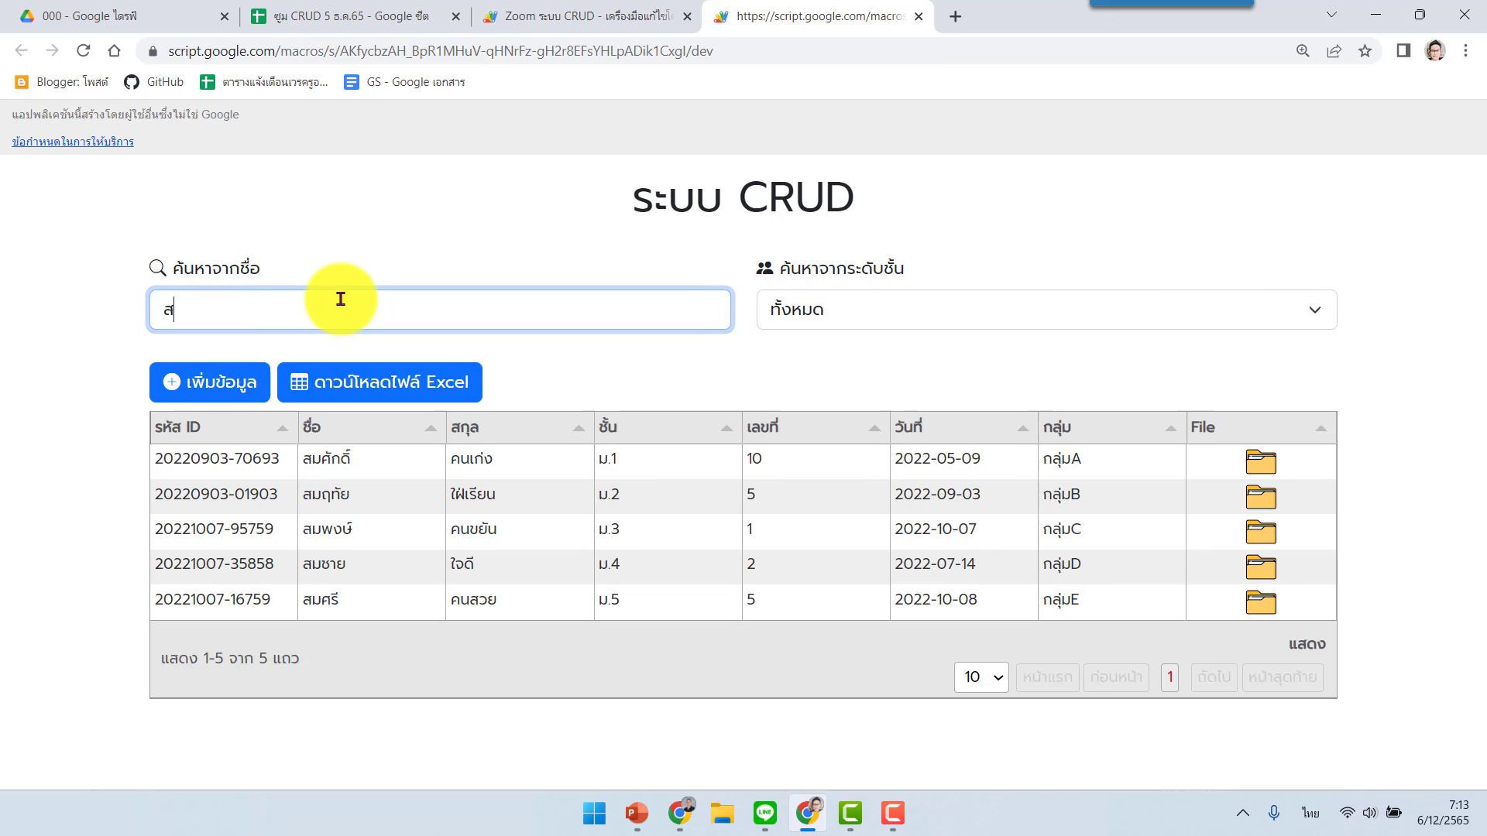
text(มช)
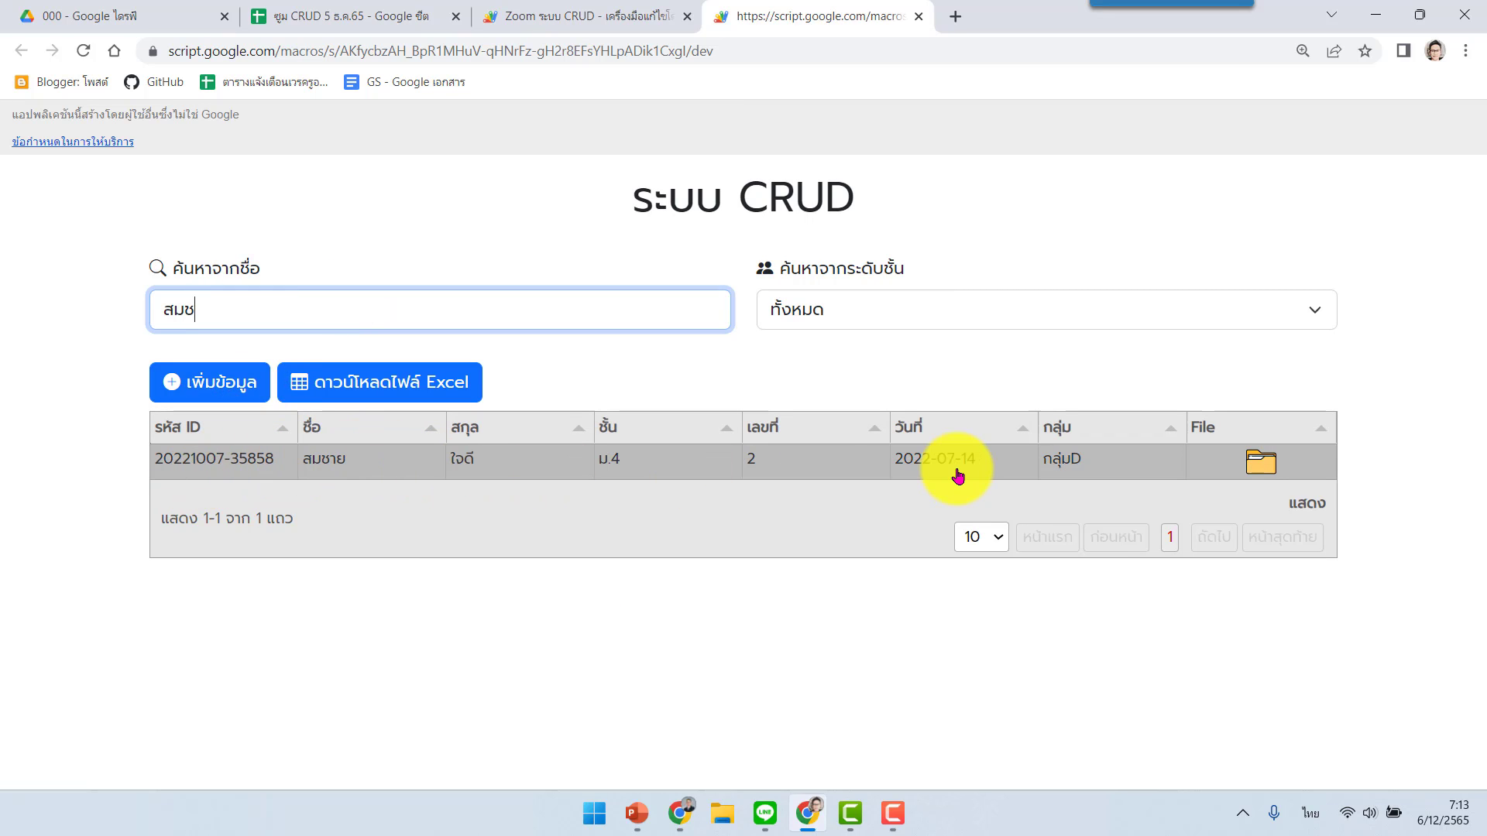
- Filter the list to grade ม.2 and trim the last letter of the name search
click(884, 305)
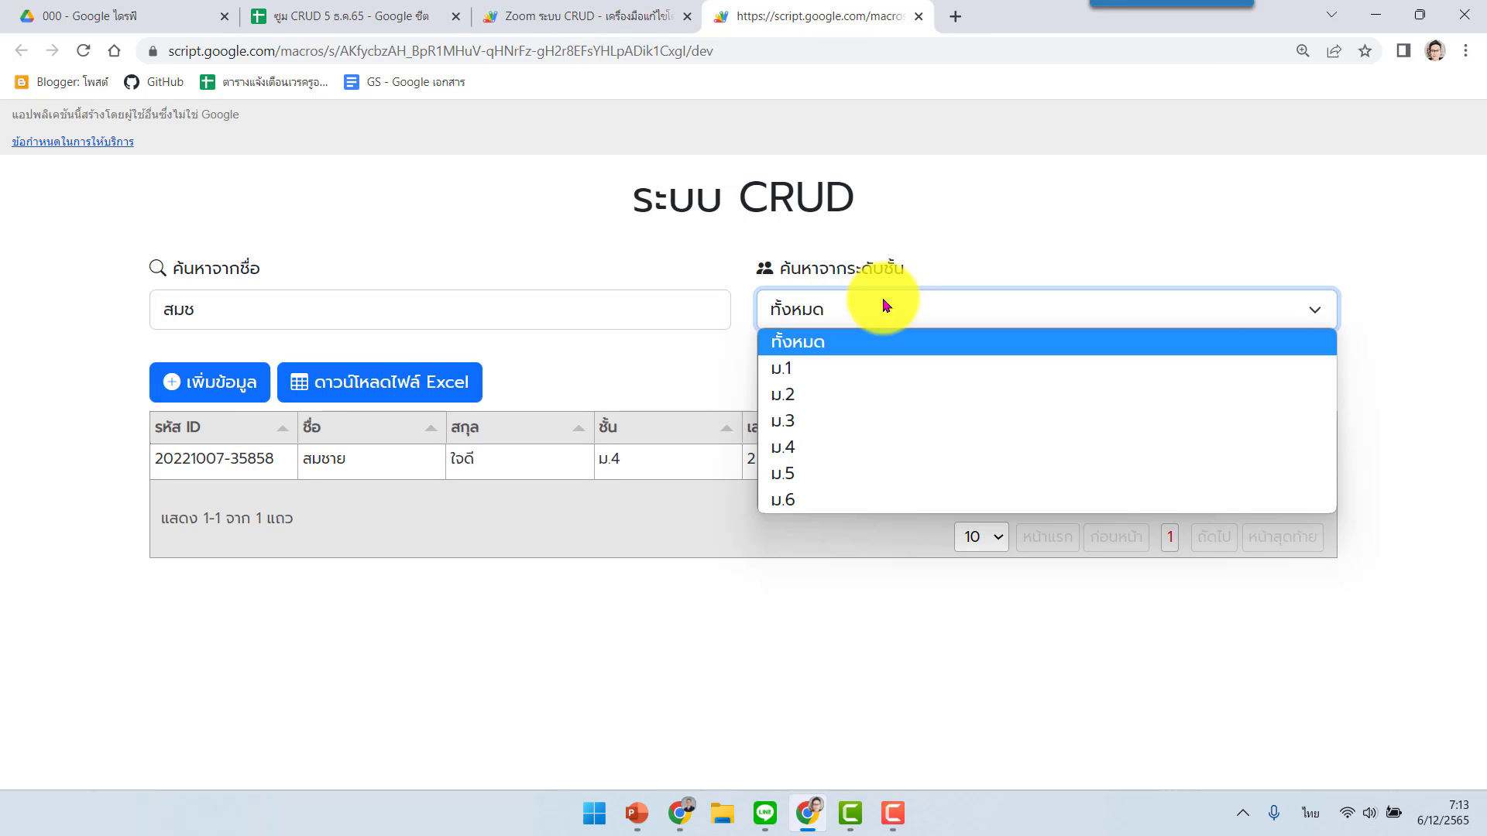
click(838, 394)
click(334, 323)
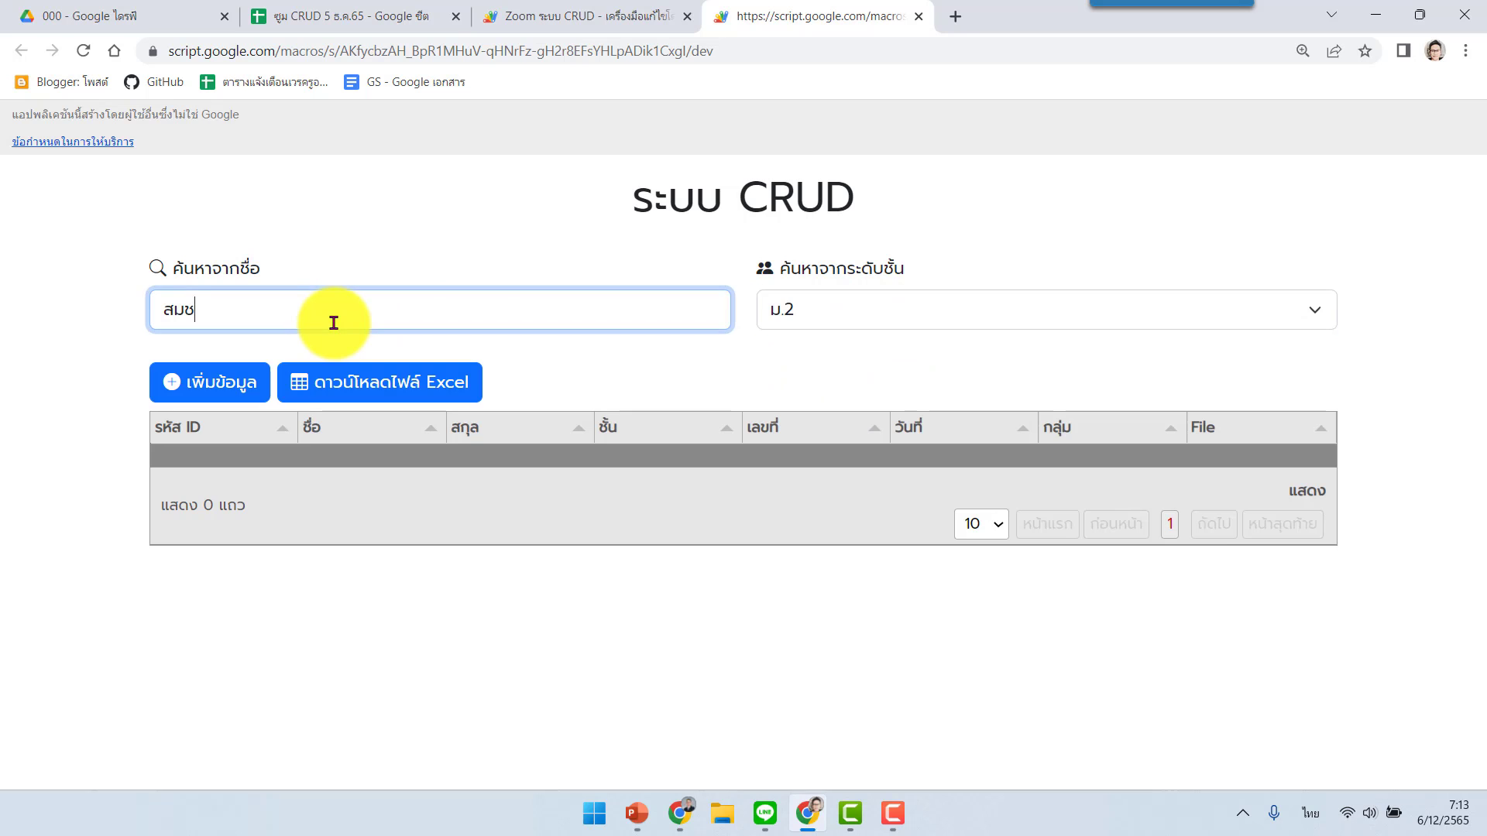
key(BackSpace)
- Filter by ม.3, then ม.5, then reset the grade filter to ทั้งหมด
click(939, 311)
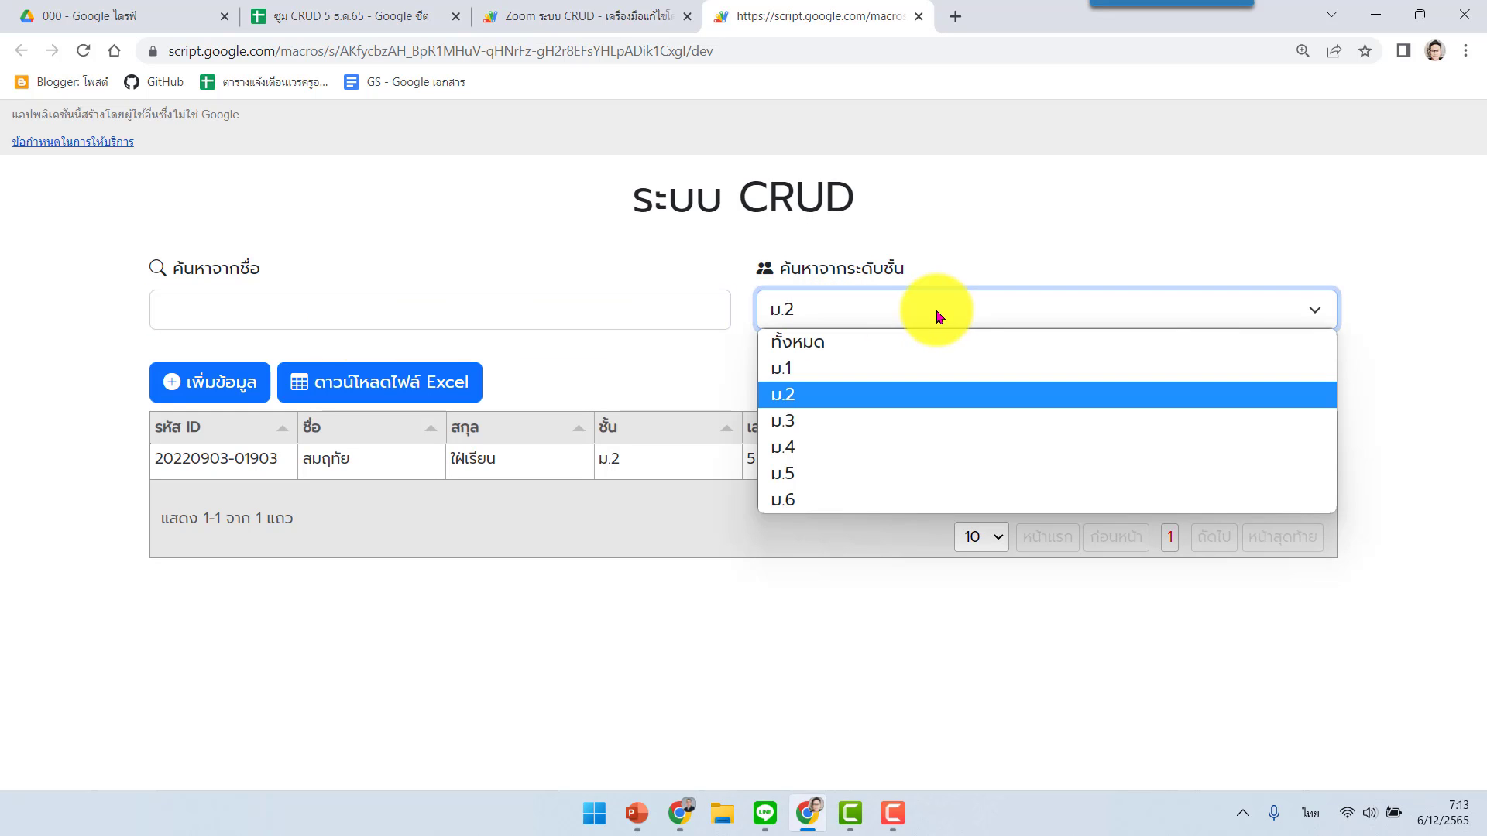
click(889, 424)
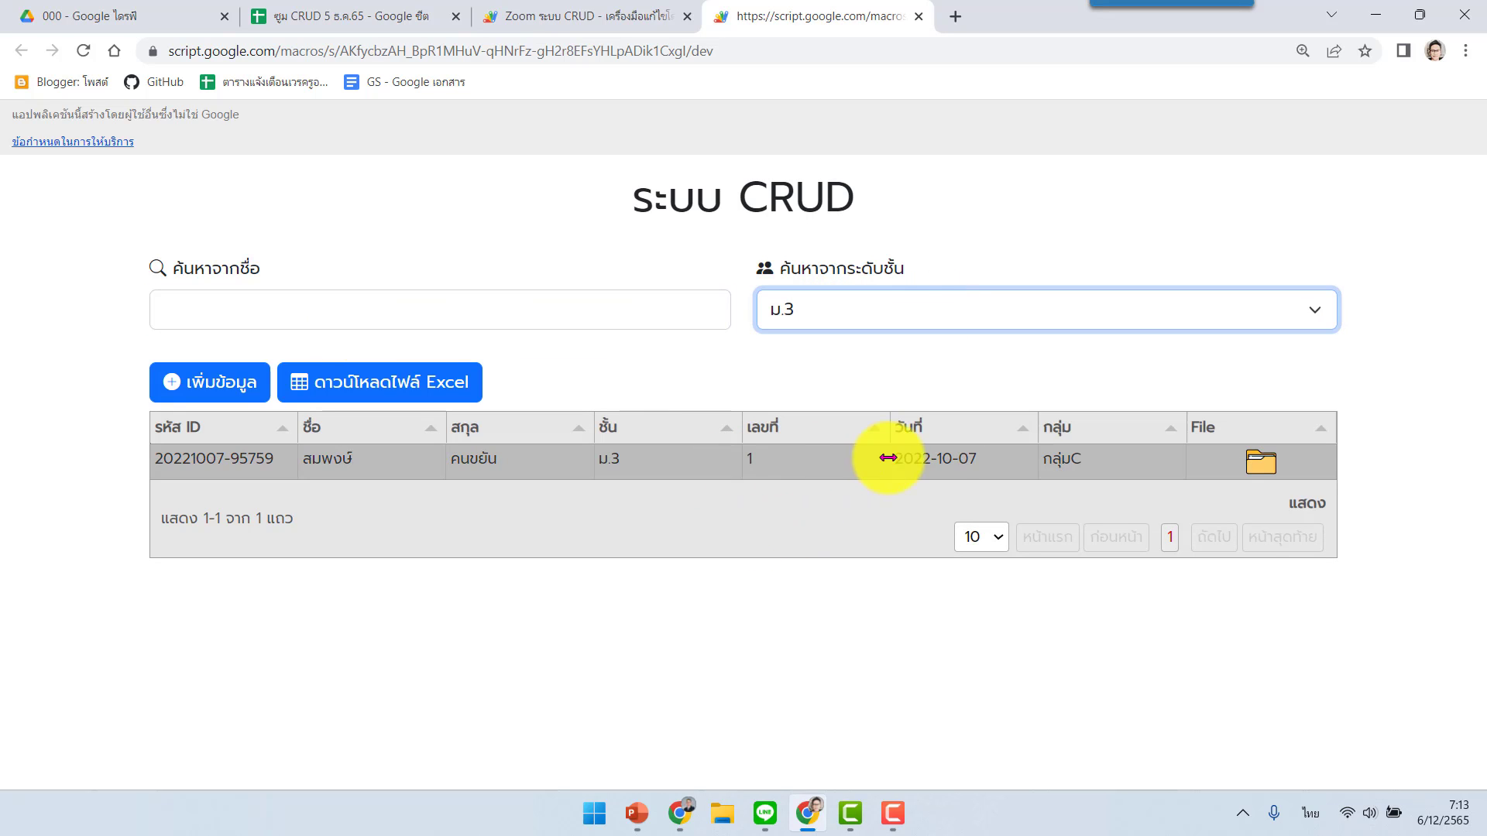
click(869, 320)
click(846, 473)
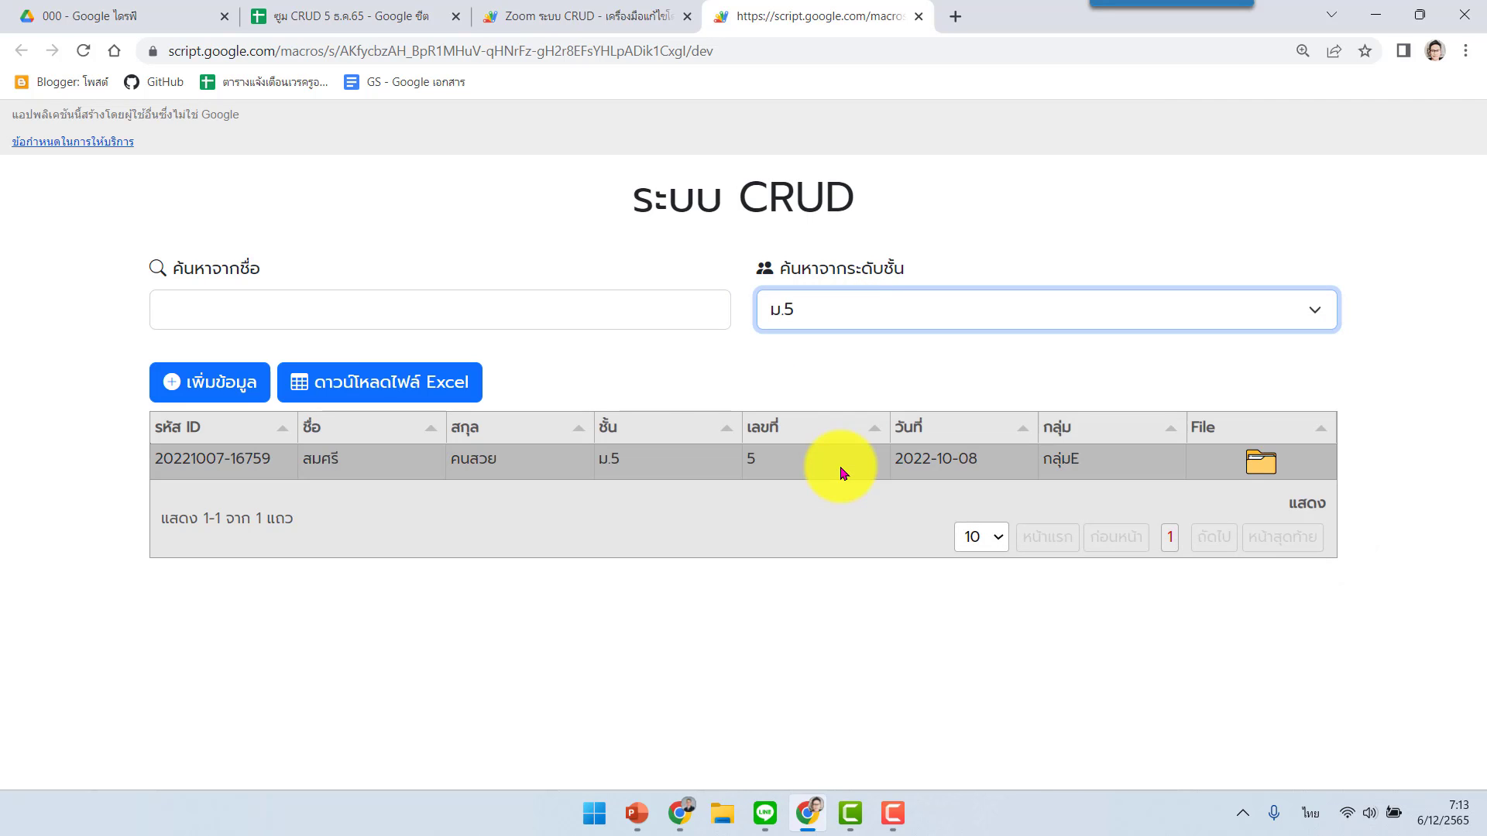
click(880, 301)
click(846, 343)
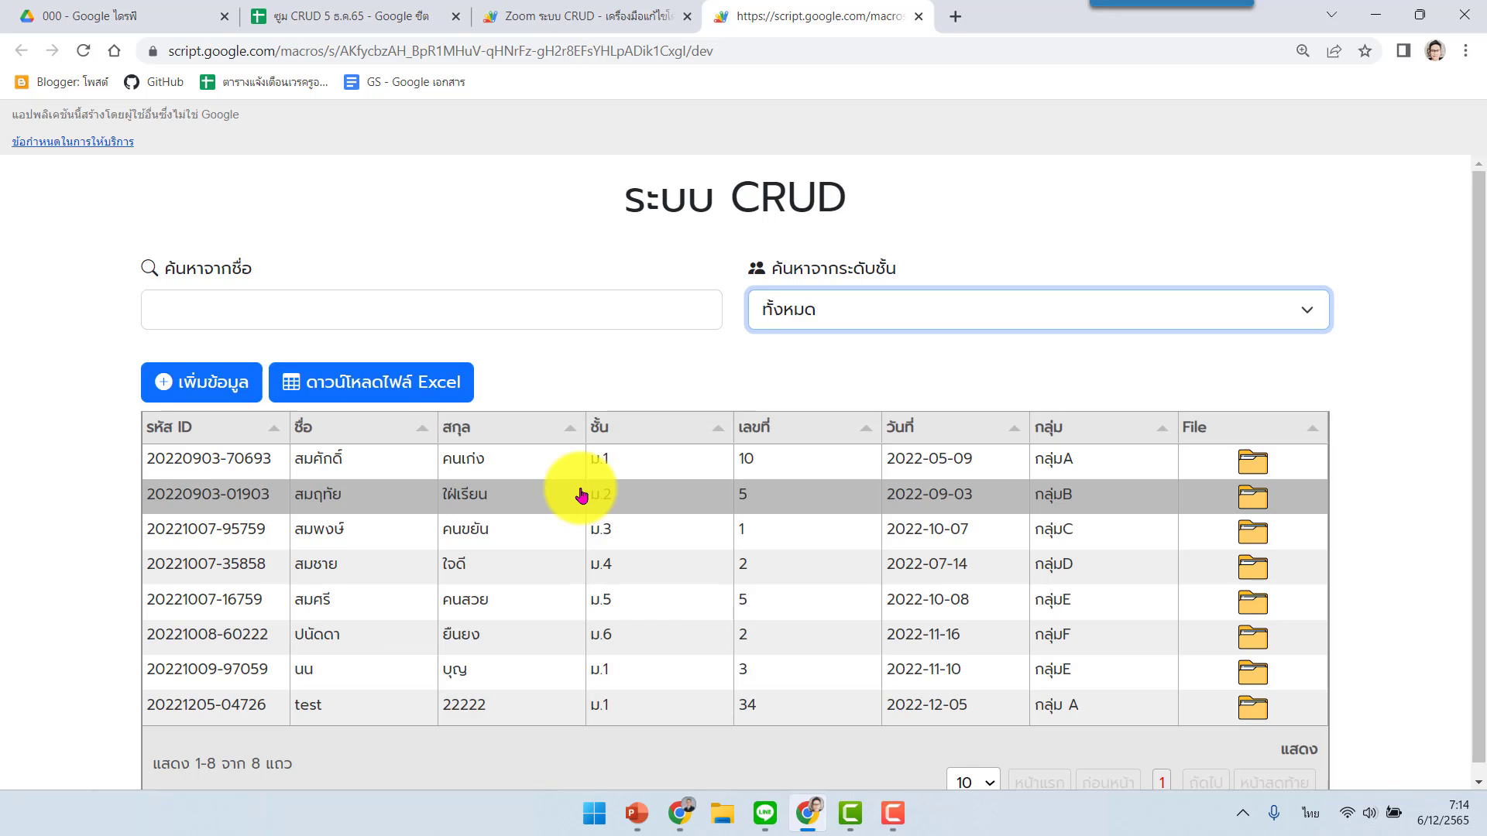
scroll(581, 496, down, 1)
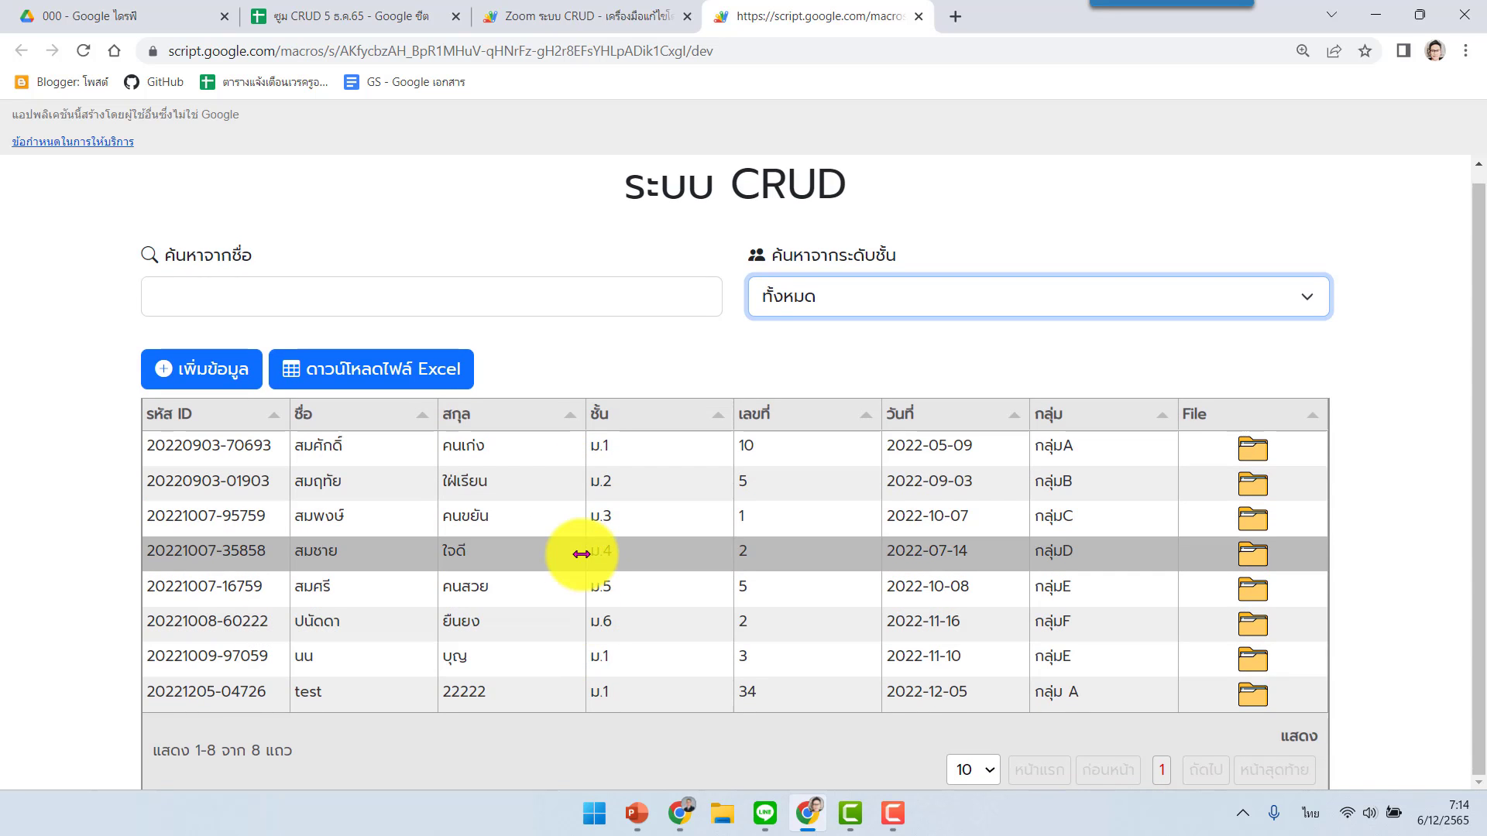
click(623, 695)
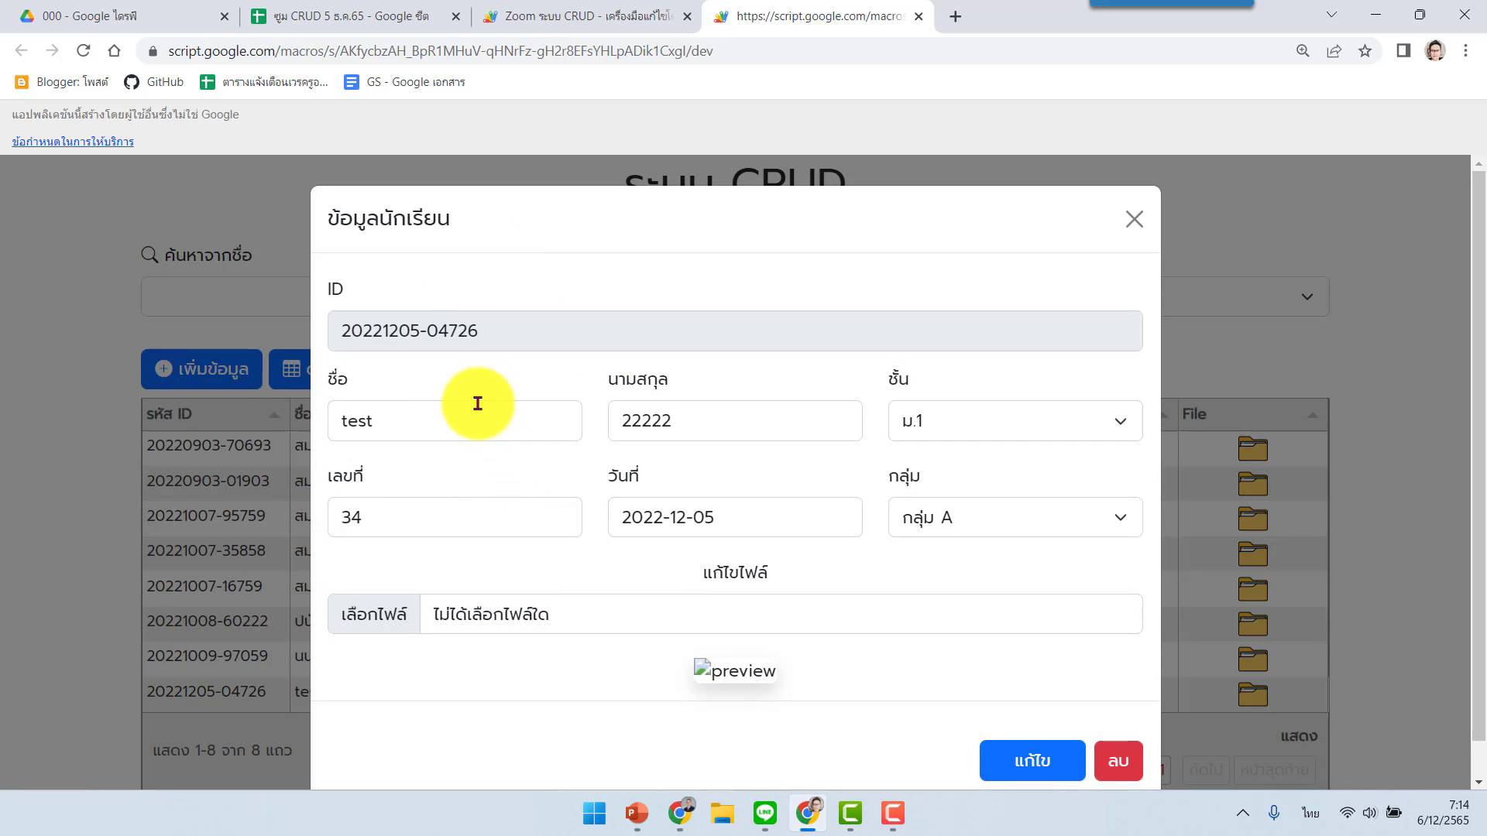
click(1134, 221)
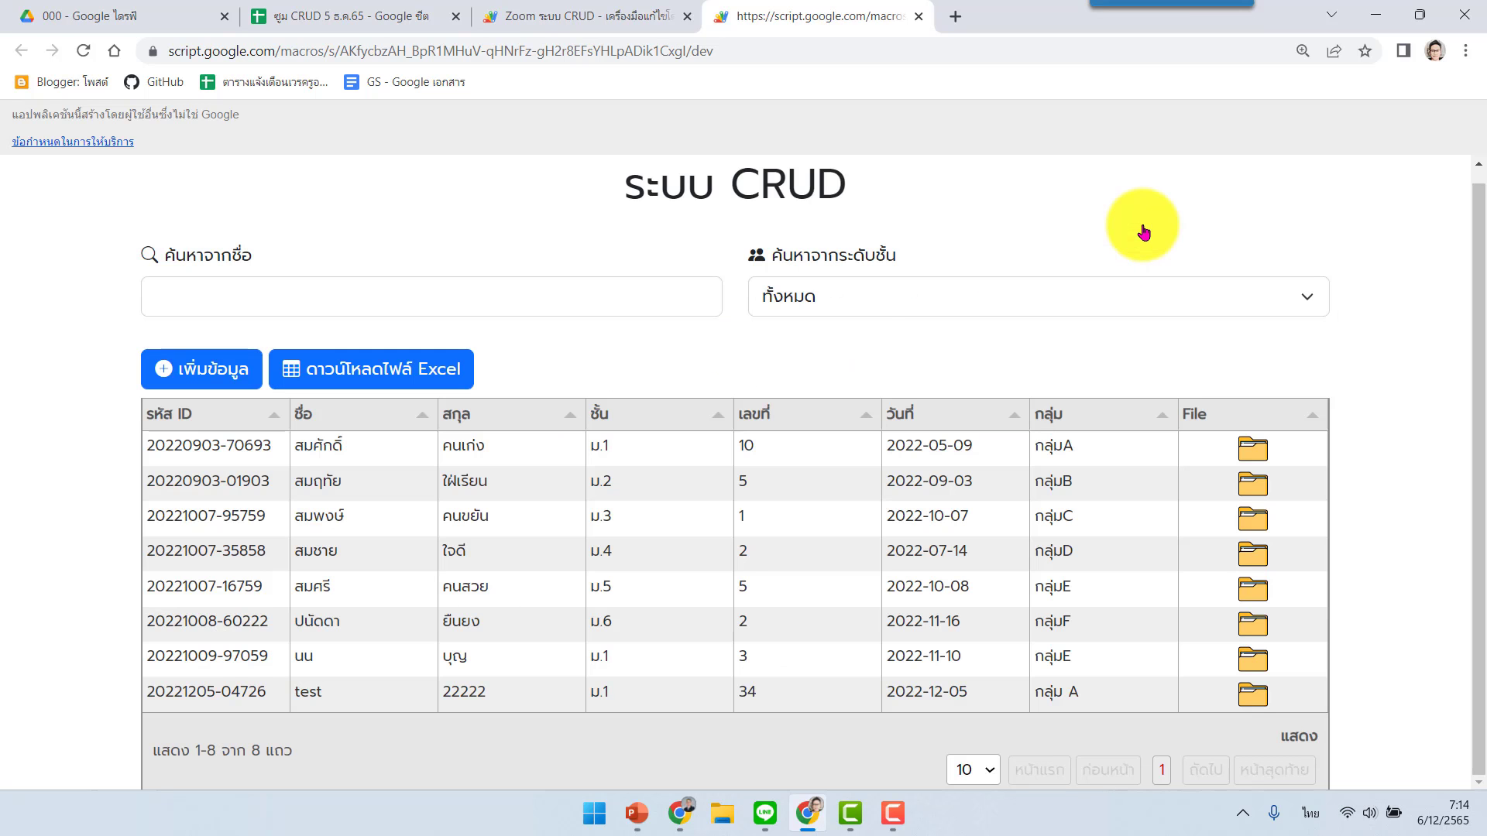
click(177, 373)
- Enter the new student ทดสอบ ทดสอบดู with grade ม.1 and student number 4
click(513, 330)
text(ทดสอบ)
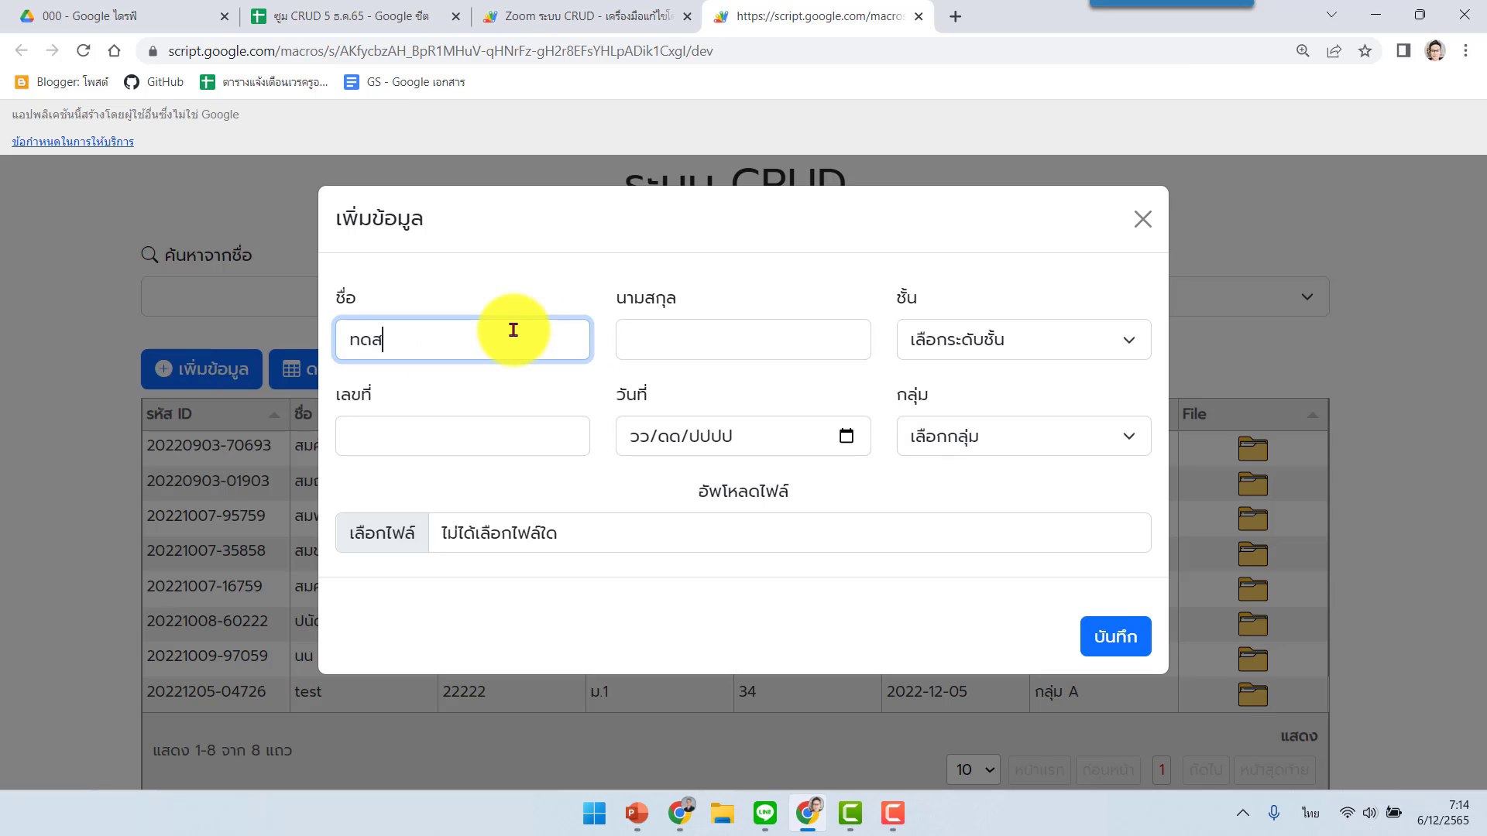
click(675, 343)
text(ทดสอบดู)
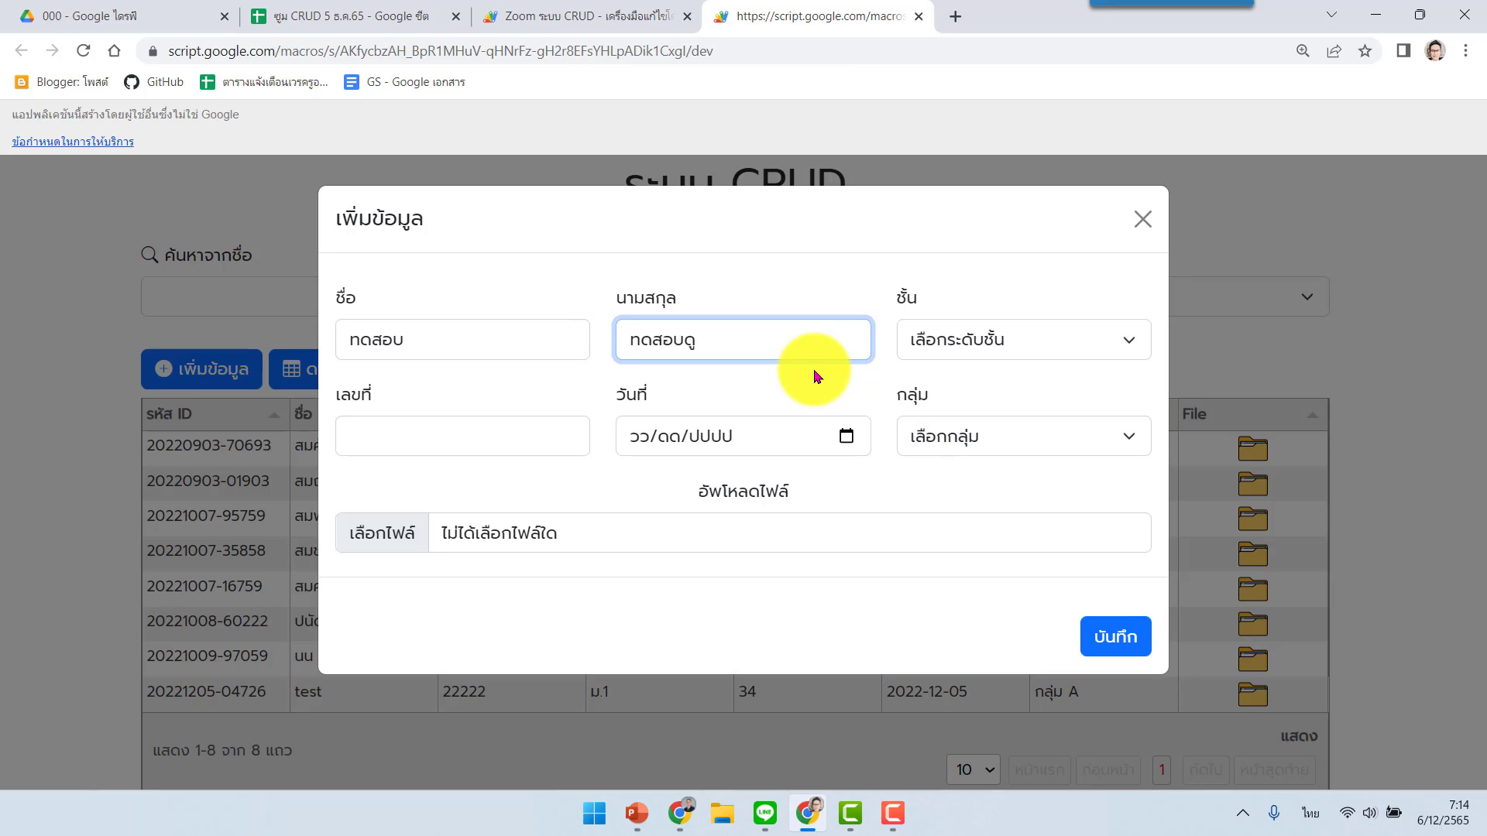
click(1006, 338)
click(977, 399)
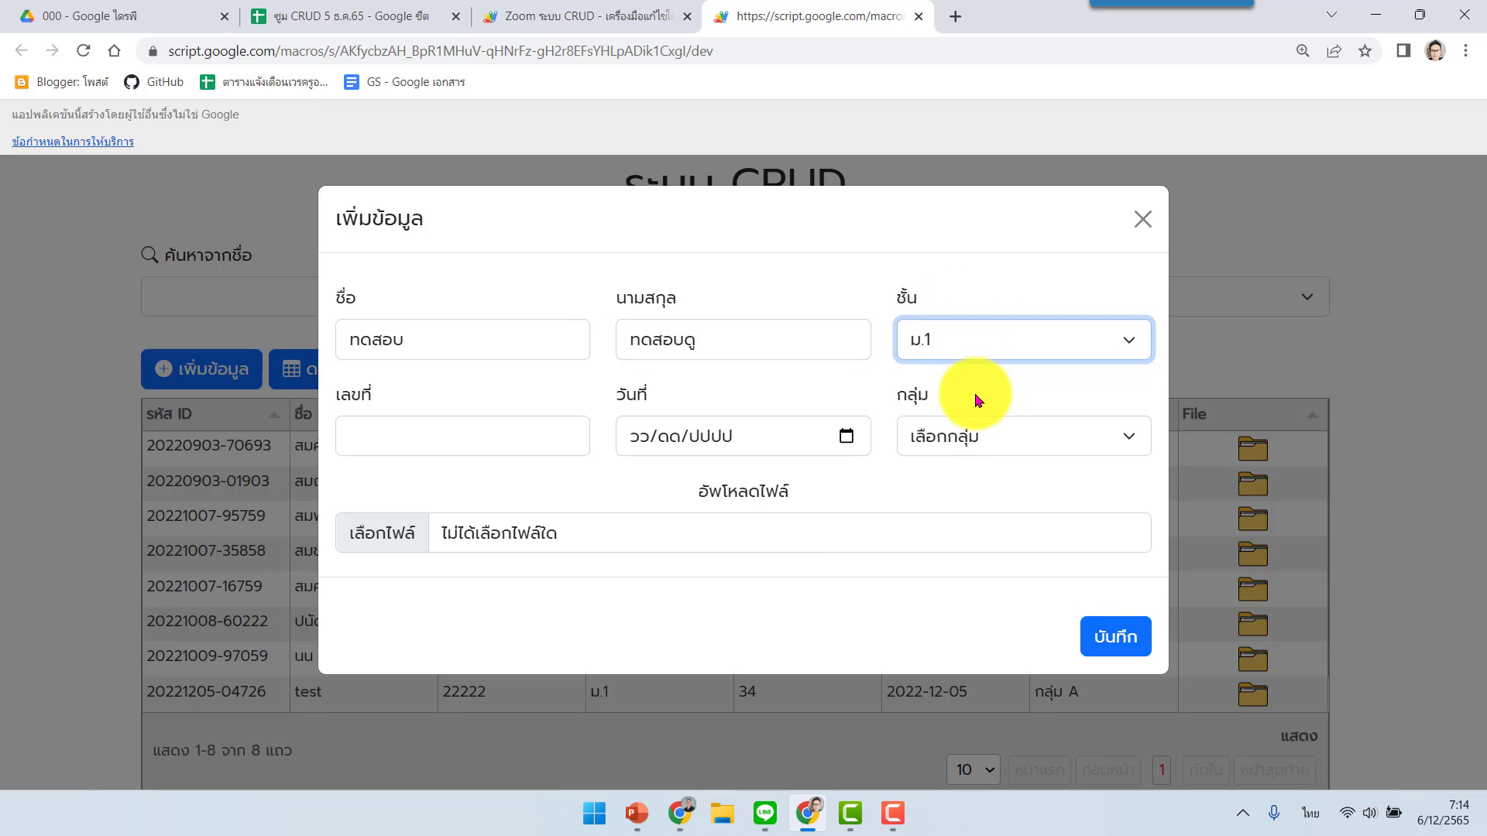
click(477, 438)
text(4)
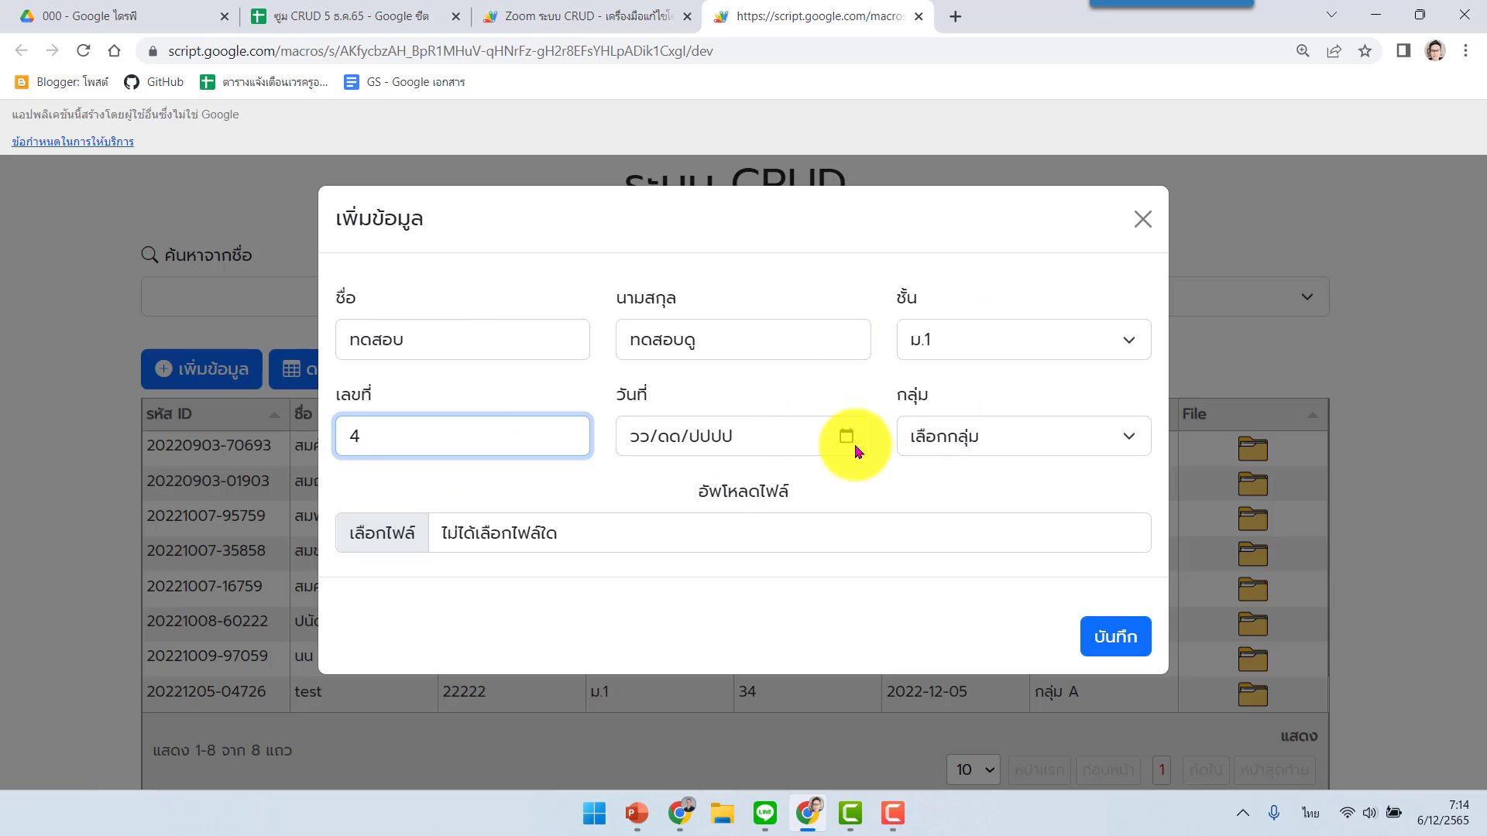
- Set the date to 06/12/2022 and group to กลุ่ม D, then open the file chooser
click(855, 446)
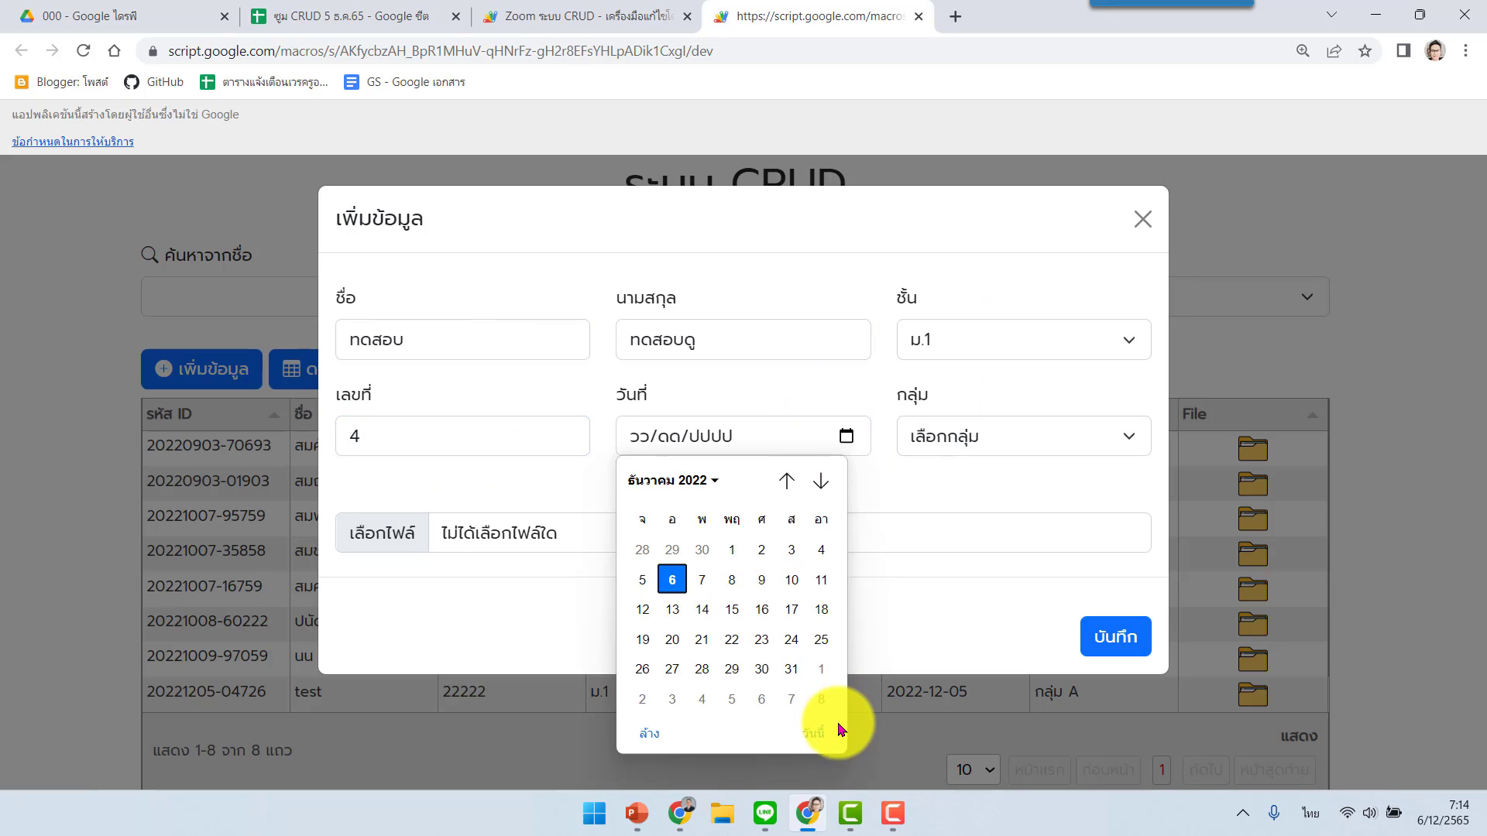
click(820, 739)
click(996, 431)
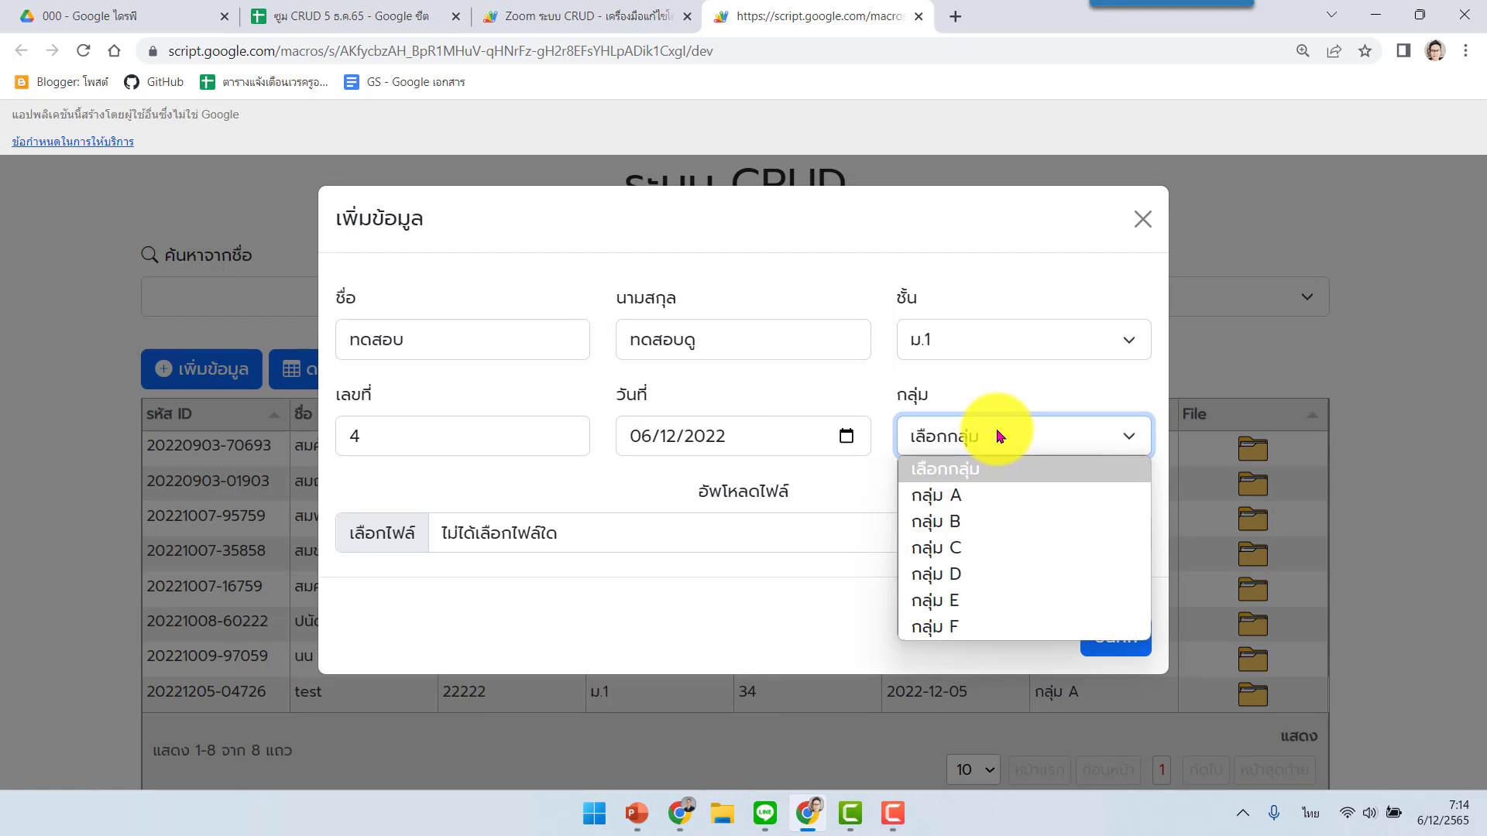
click(968, 574)
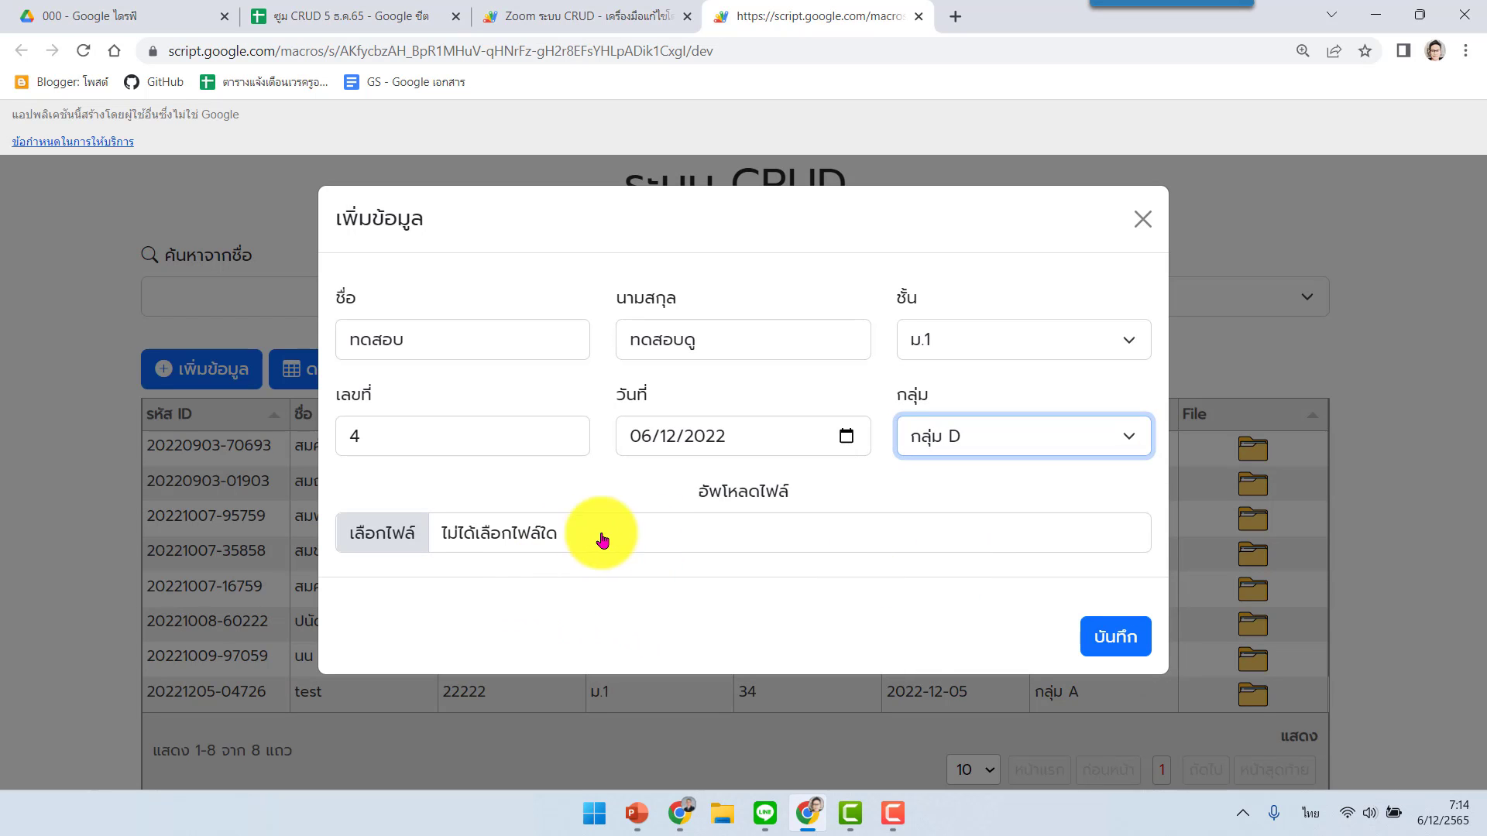
click(511, 543)
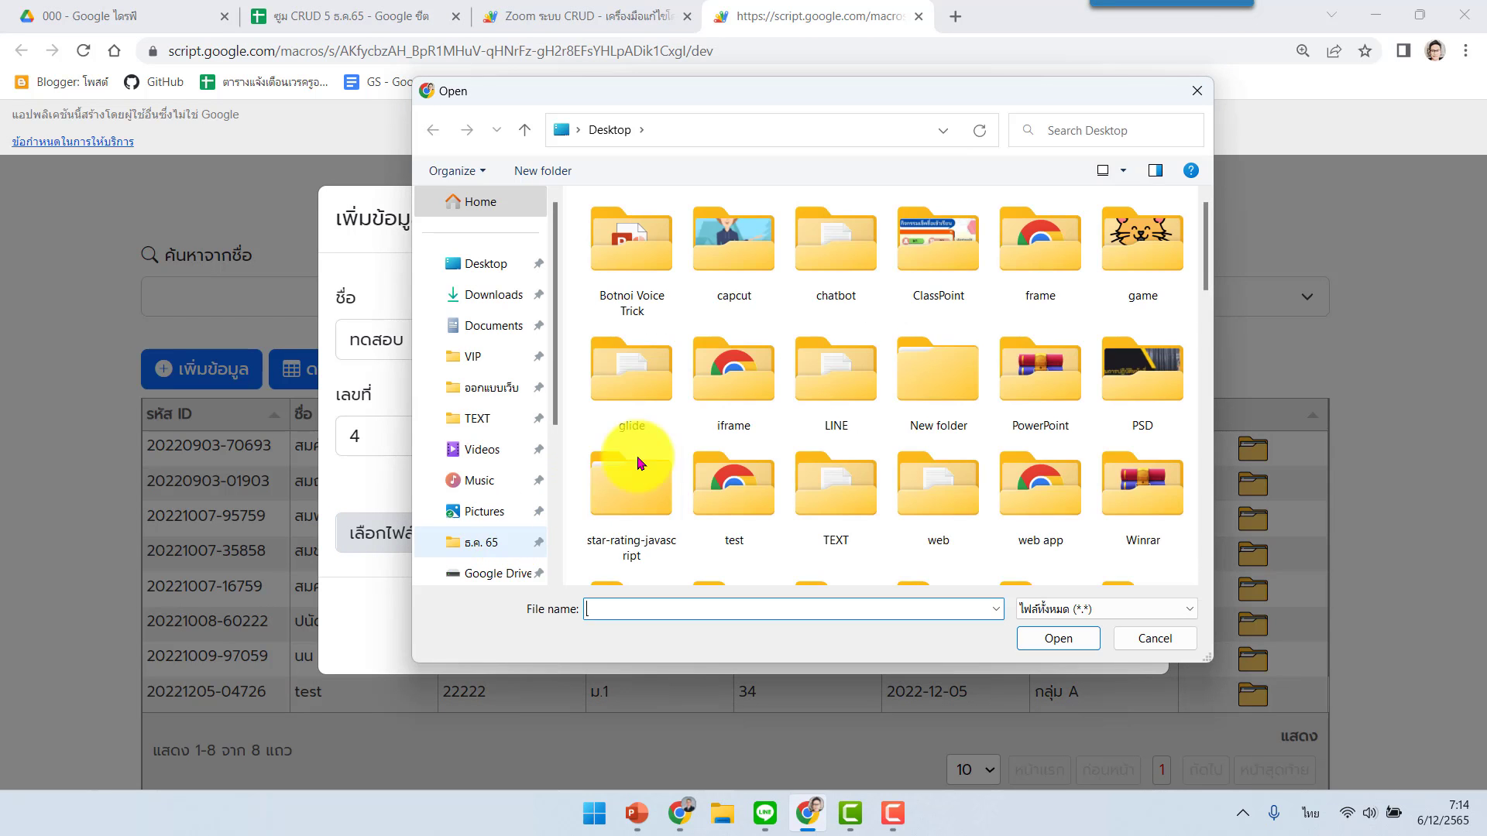
- Attach login.png and save the new student record
scroll(821, 352, down, 10)
scroll(821, 352, down, 10)
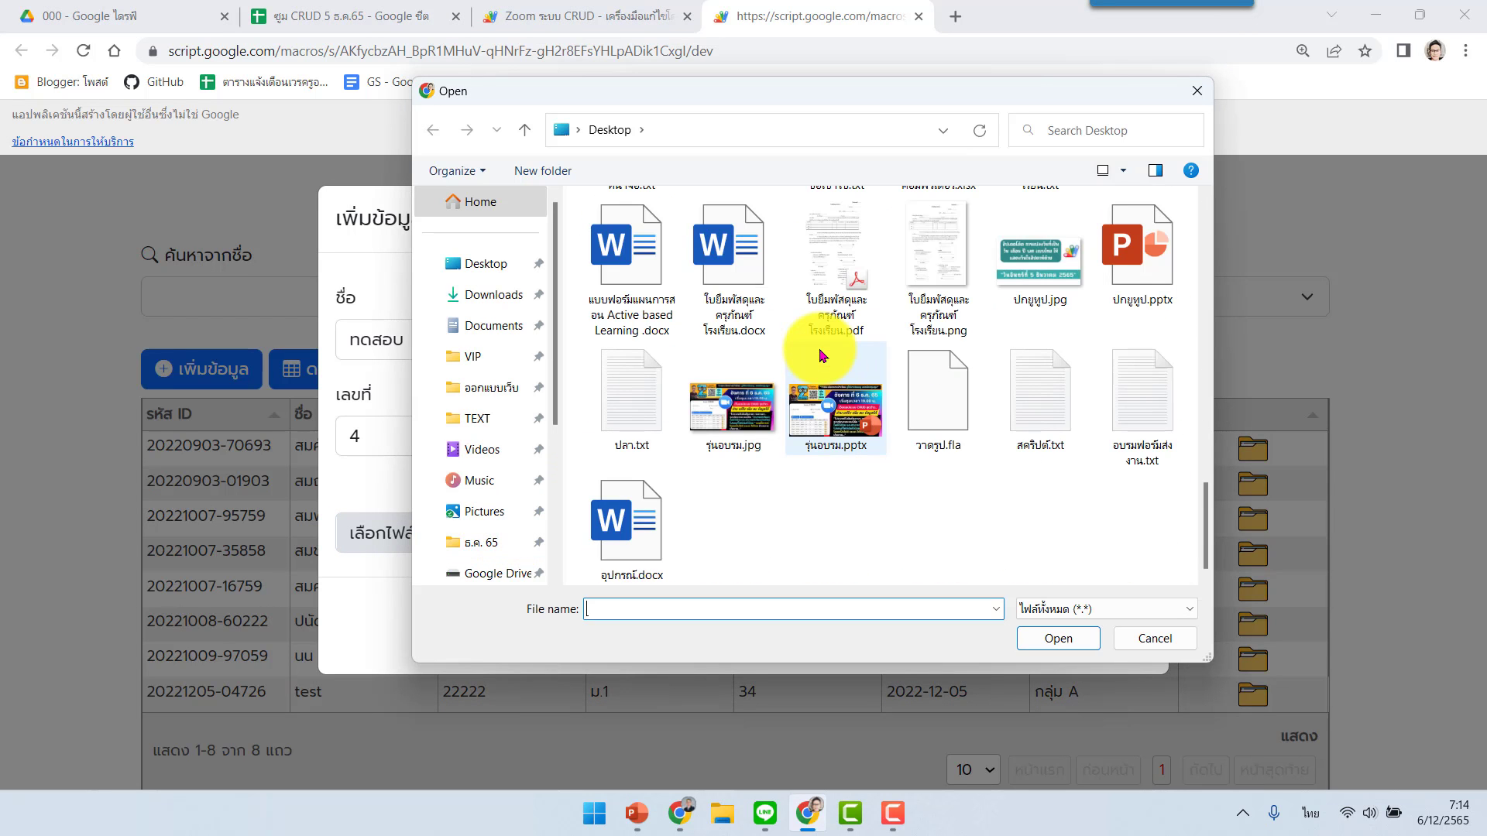
scroll(762, 509, up, 5)
click(835, 511)
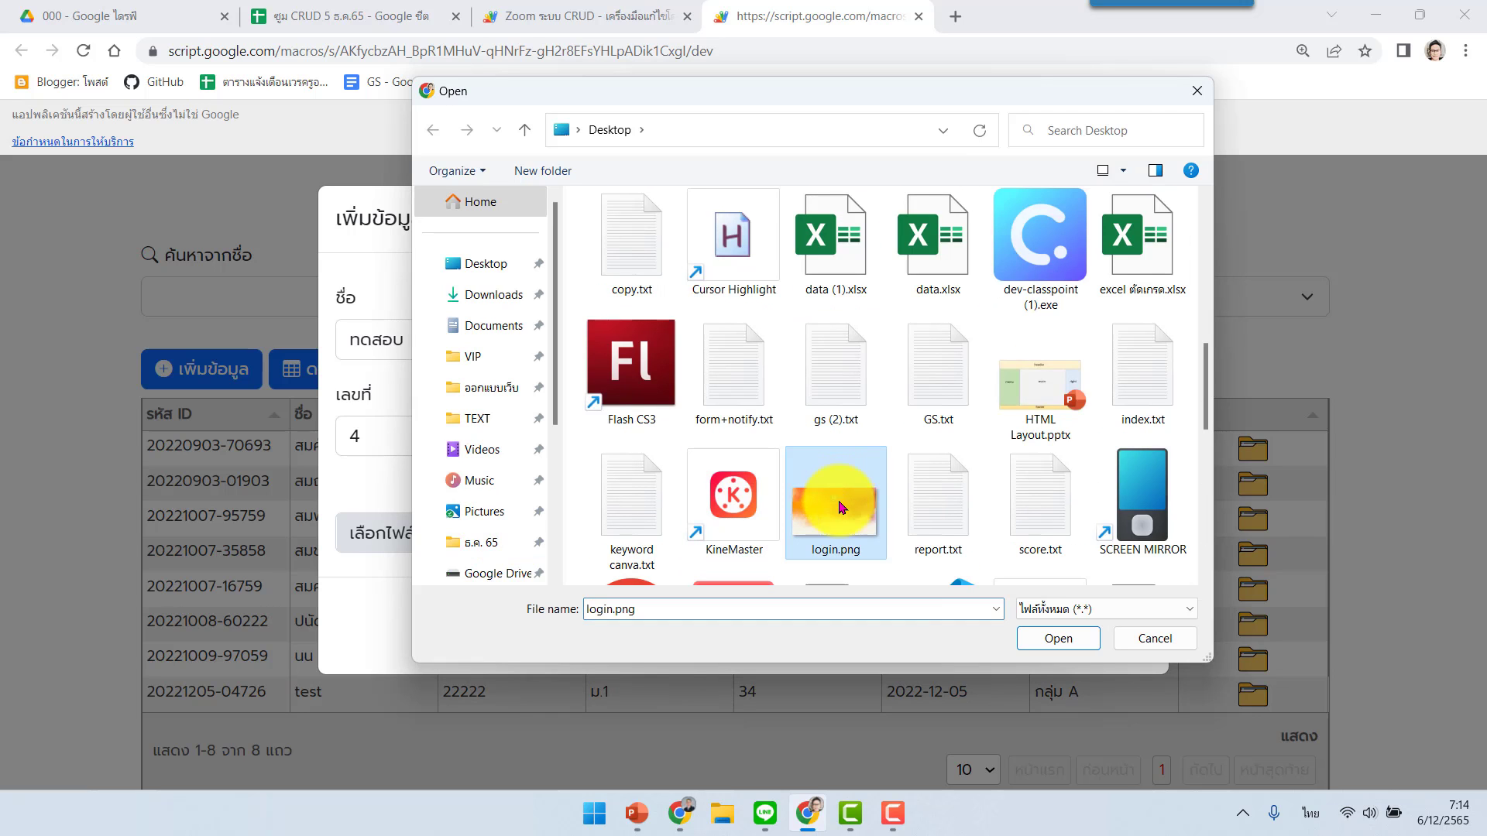
click(1073, 646)
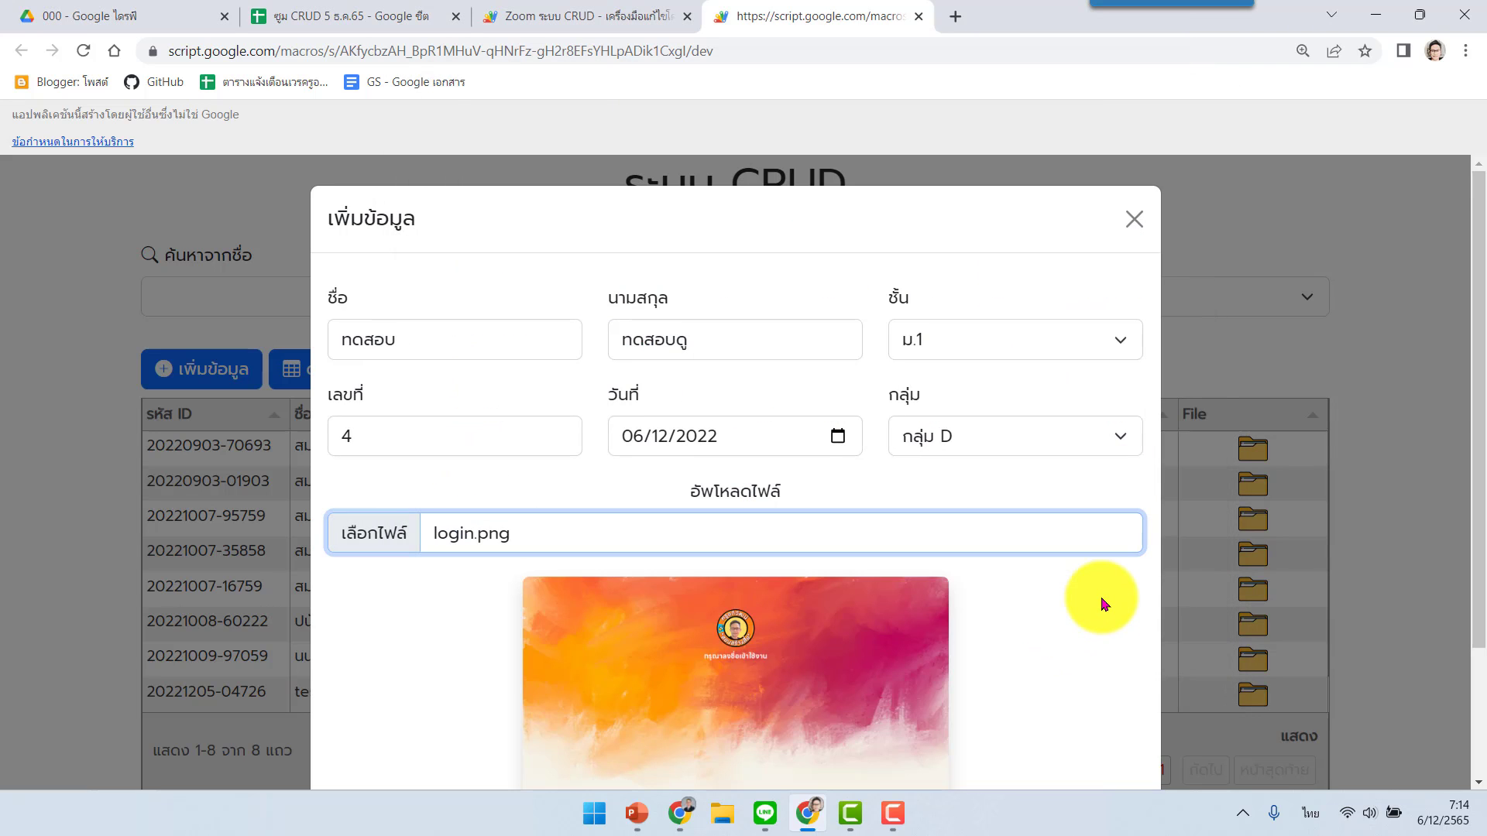
scroll(1103, 601, down, 3)
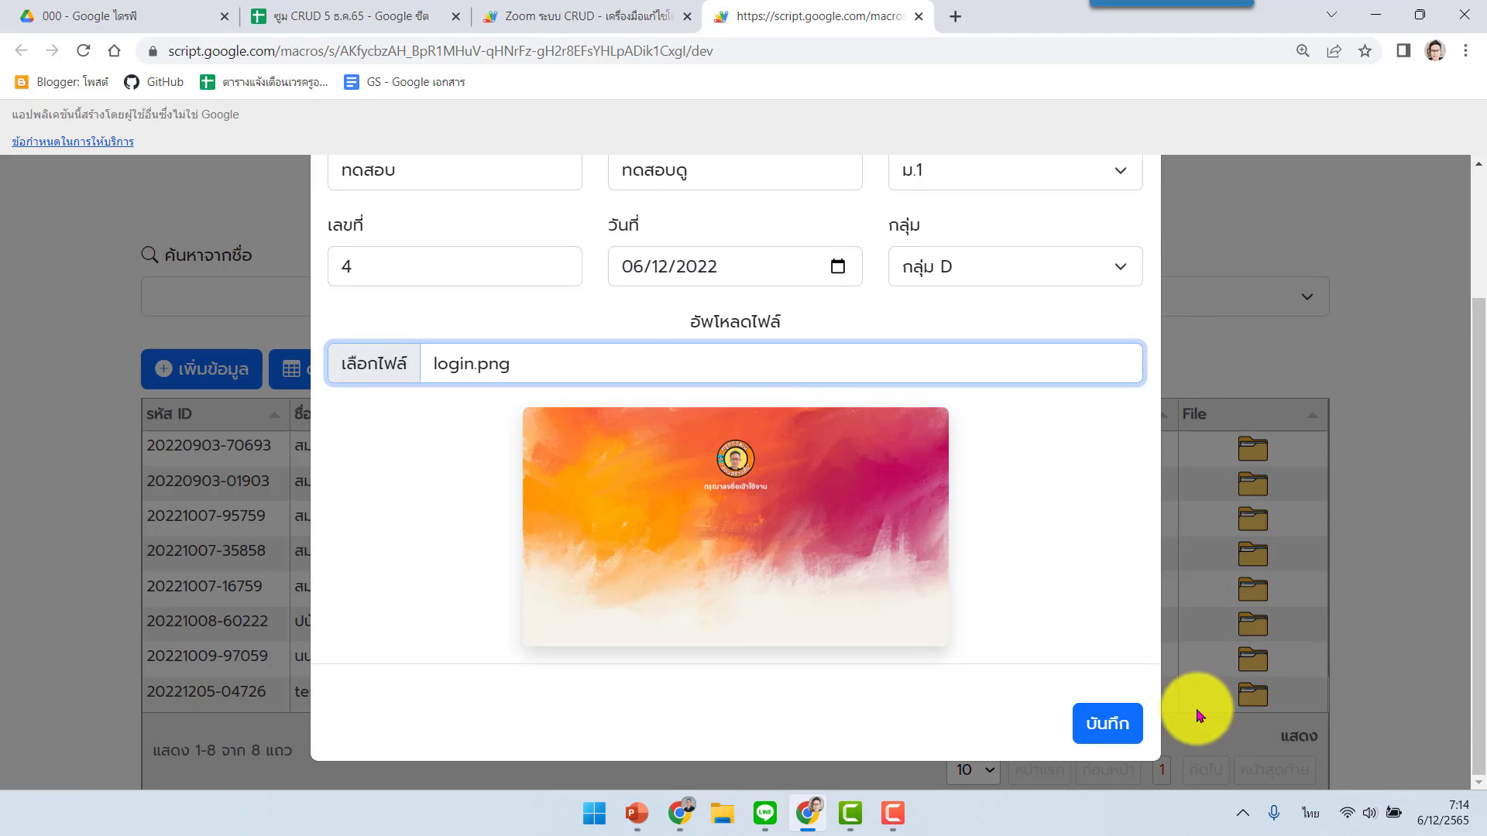
click(1121, 735)
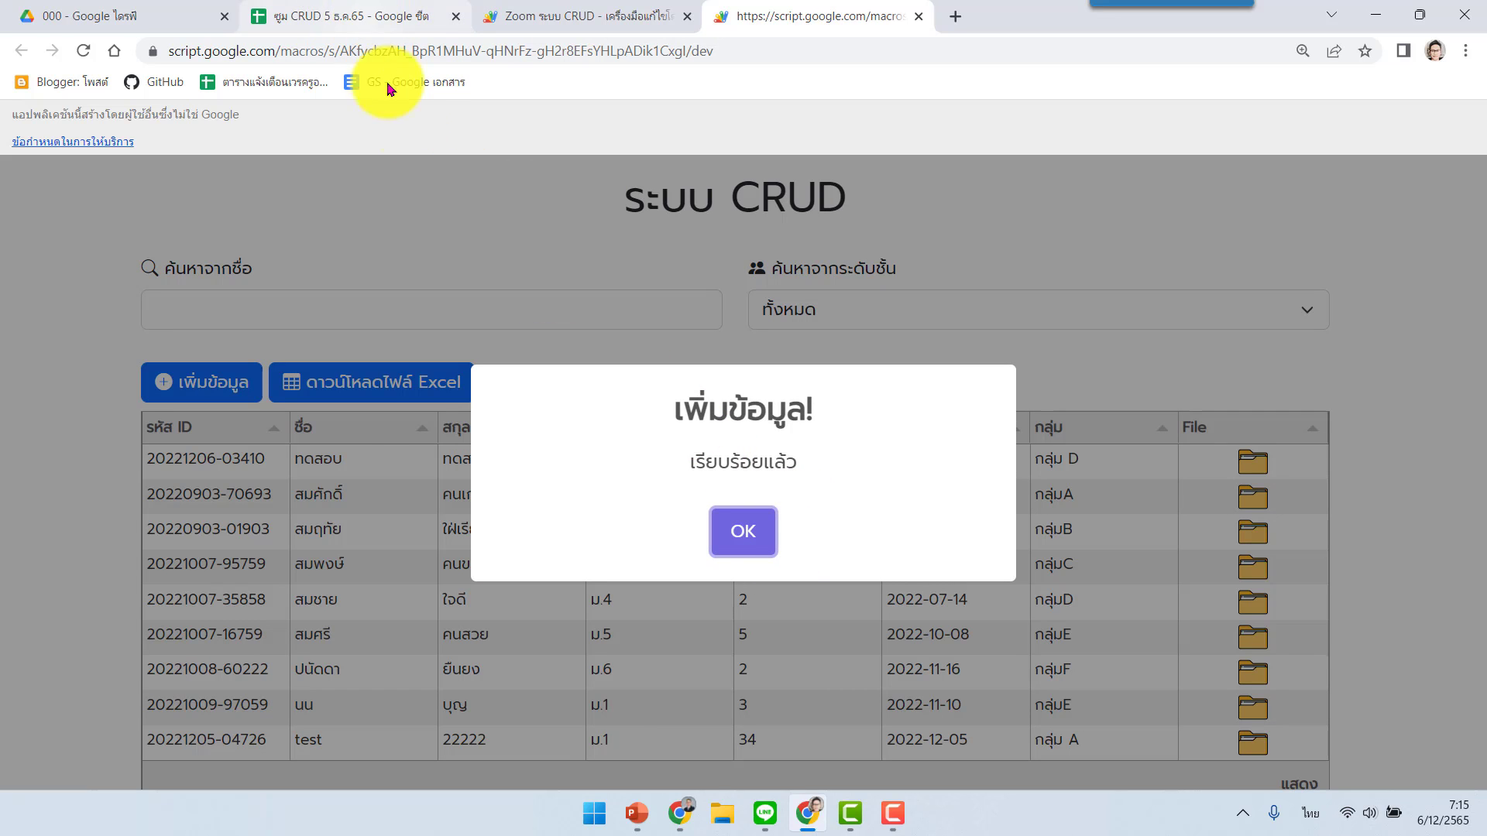
click(745, 533)
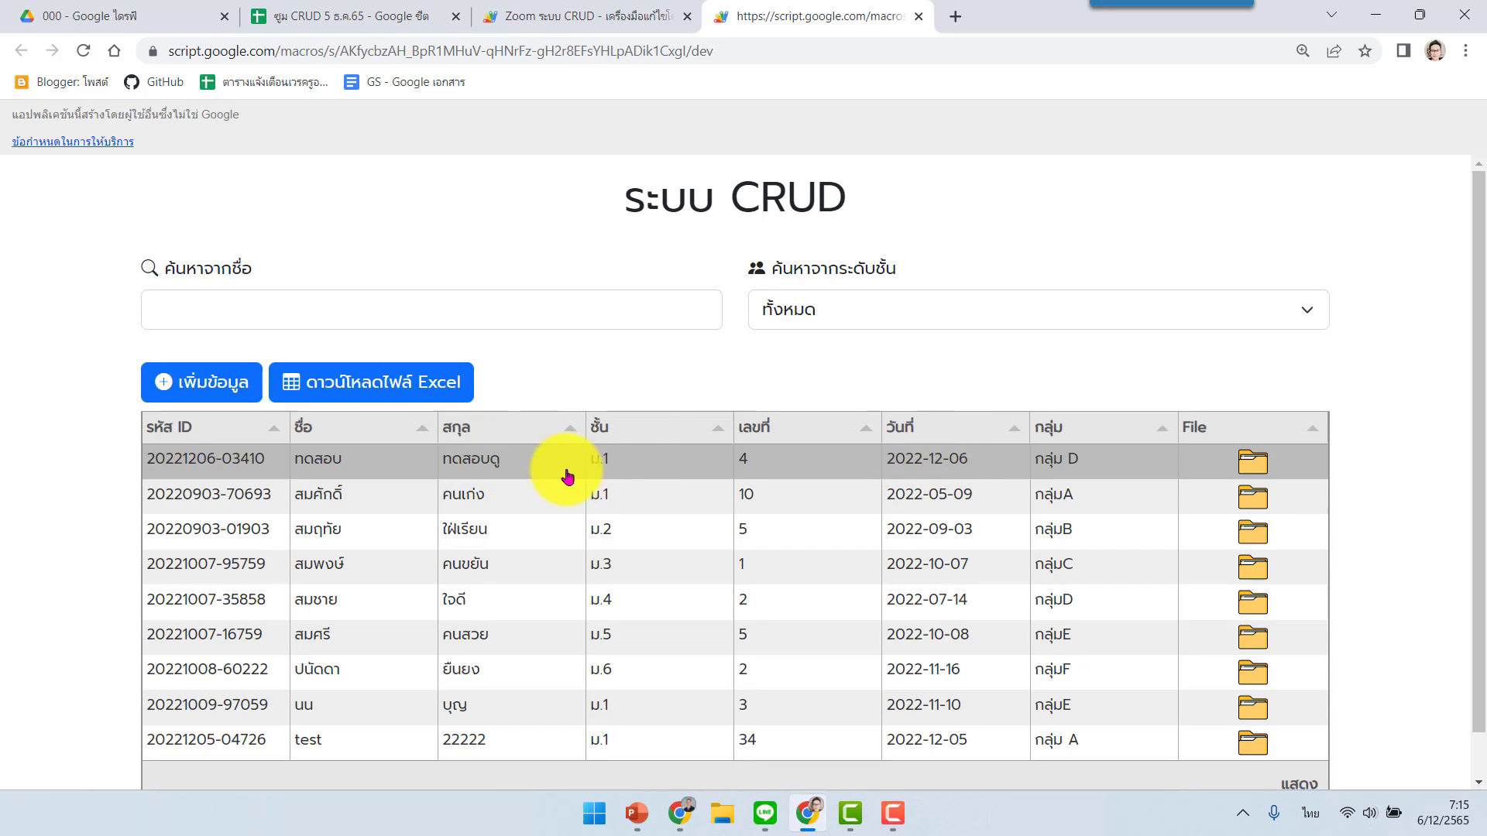
click(630, 463)
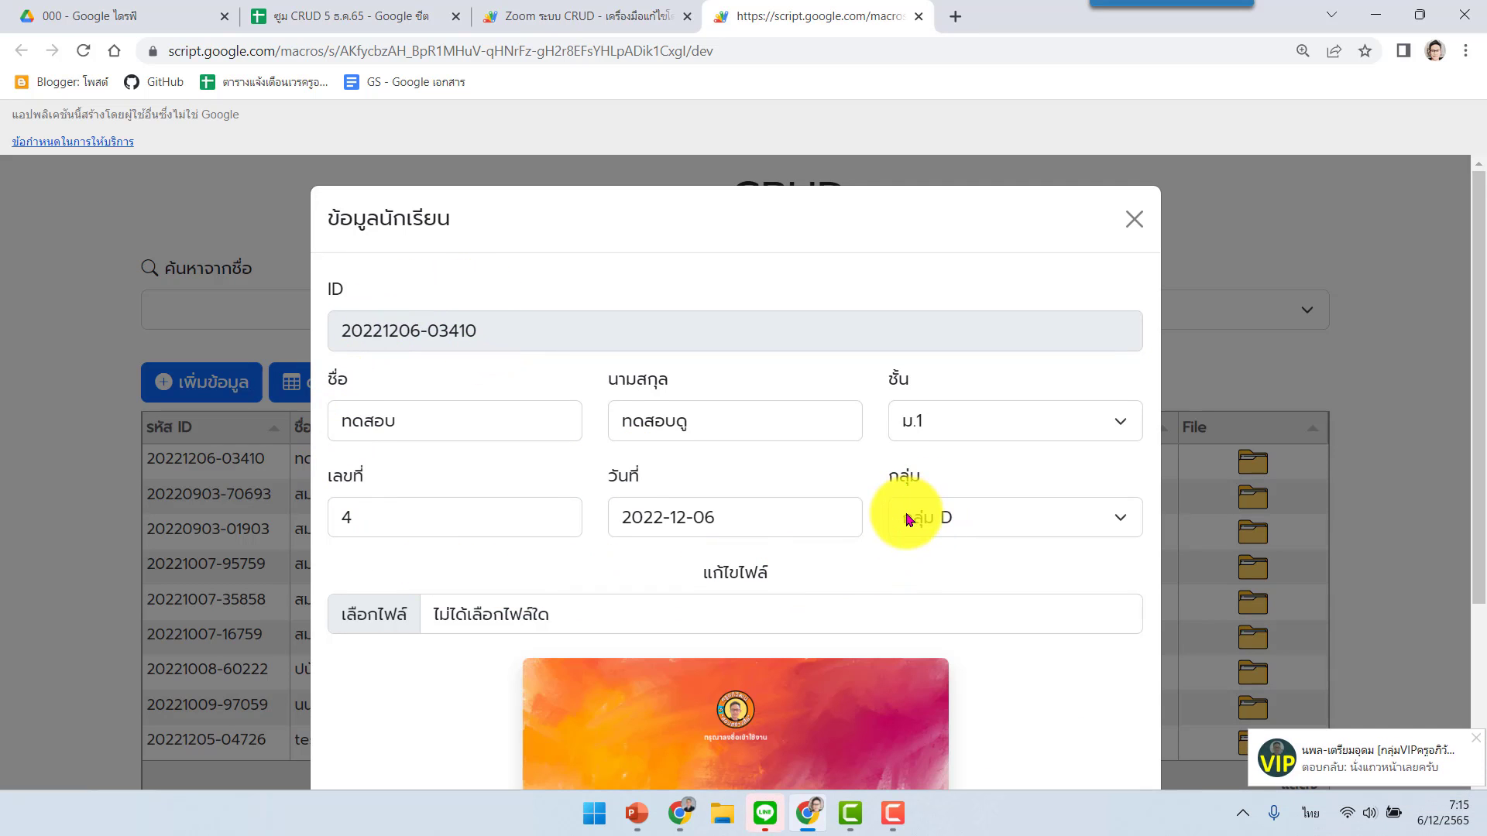
scroll(907, 518, down, 1)
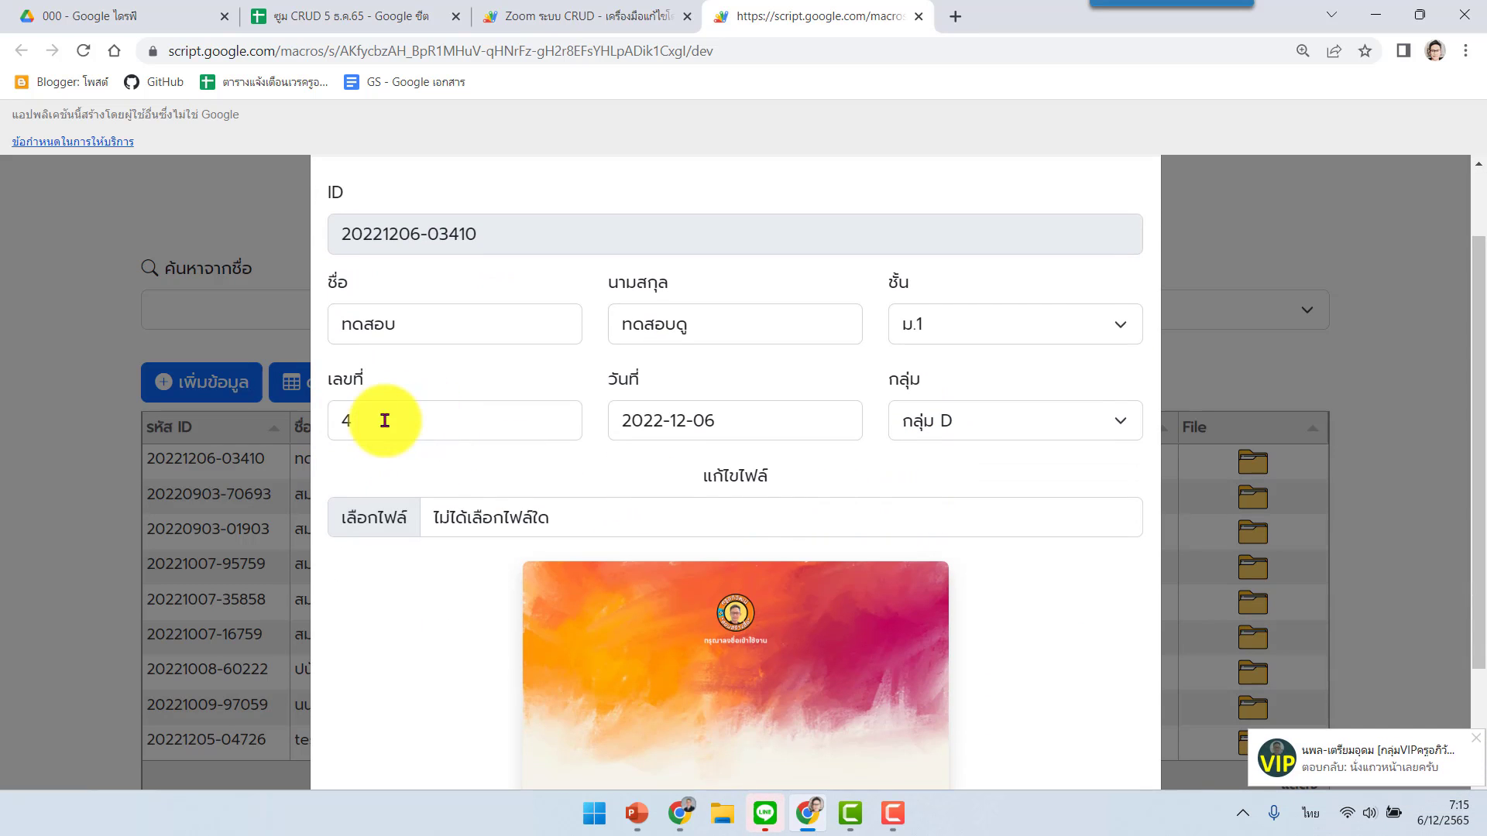
drag(347, 418, 478, 447)
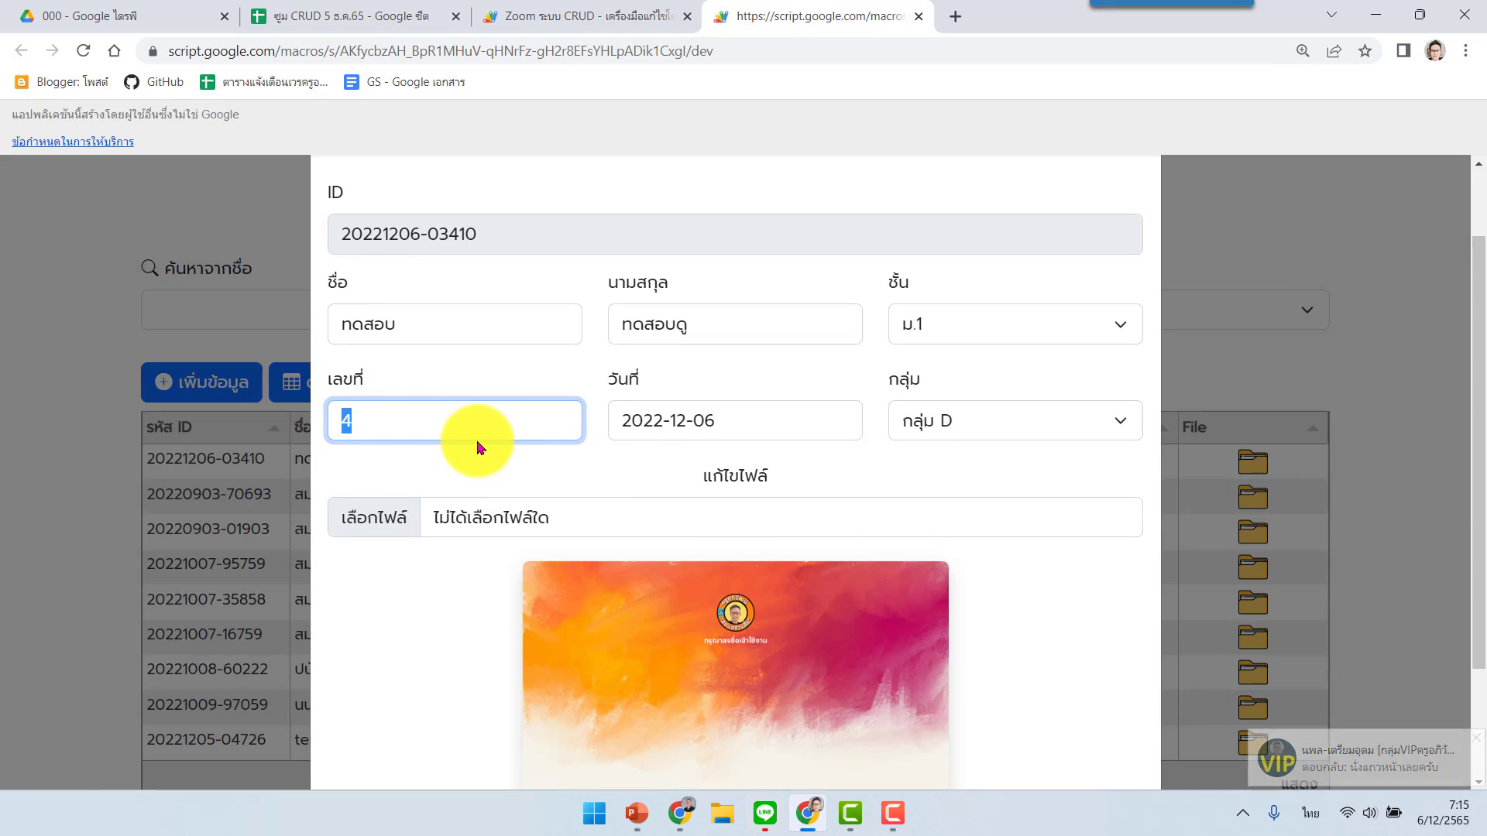
scroll(478, 447, down, 2)
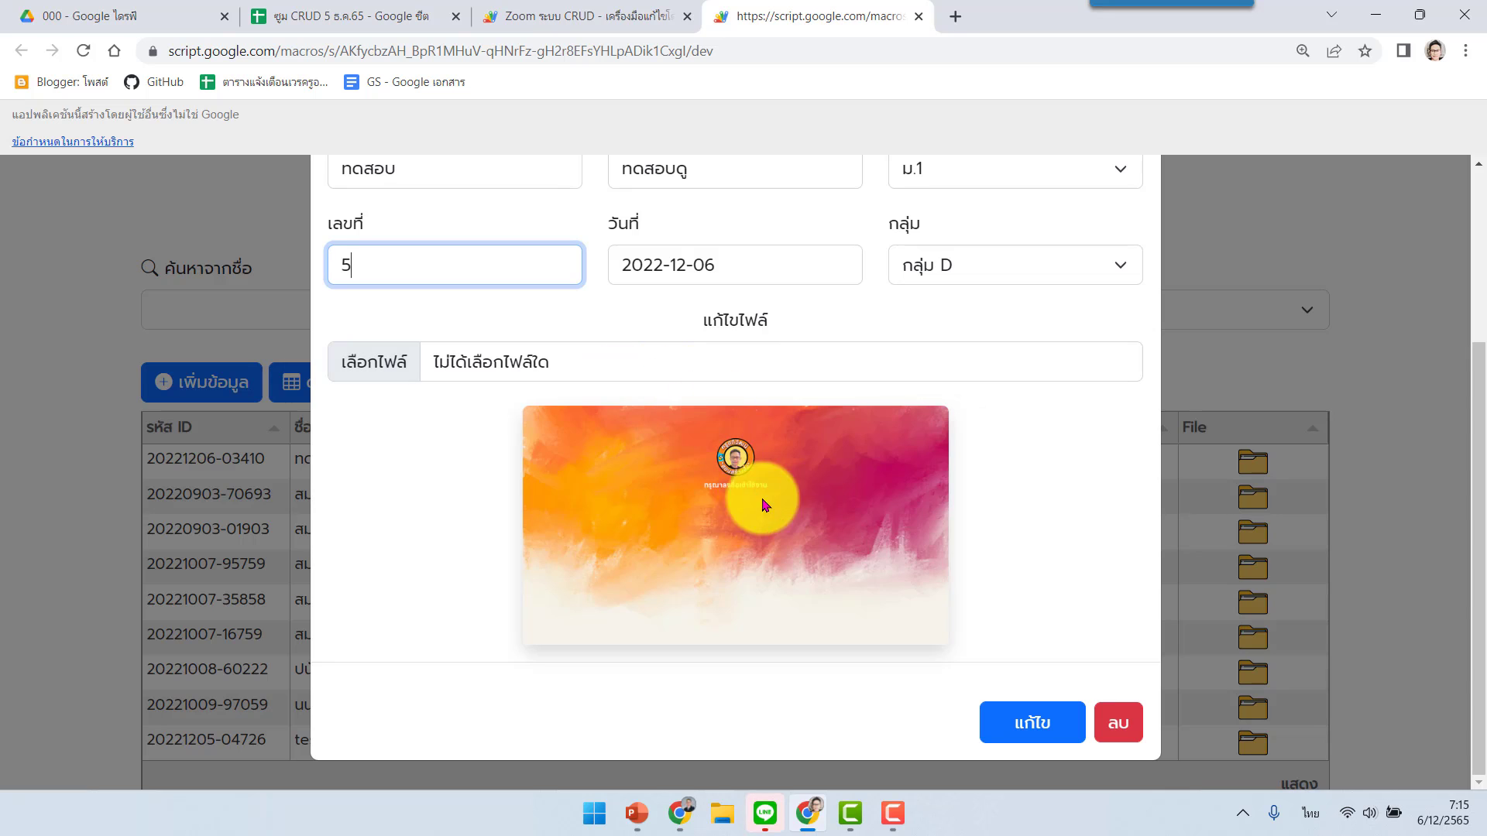
- Choose the giraffe picture 1.png from Pictures as the record's replacement image
click(558, 365)
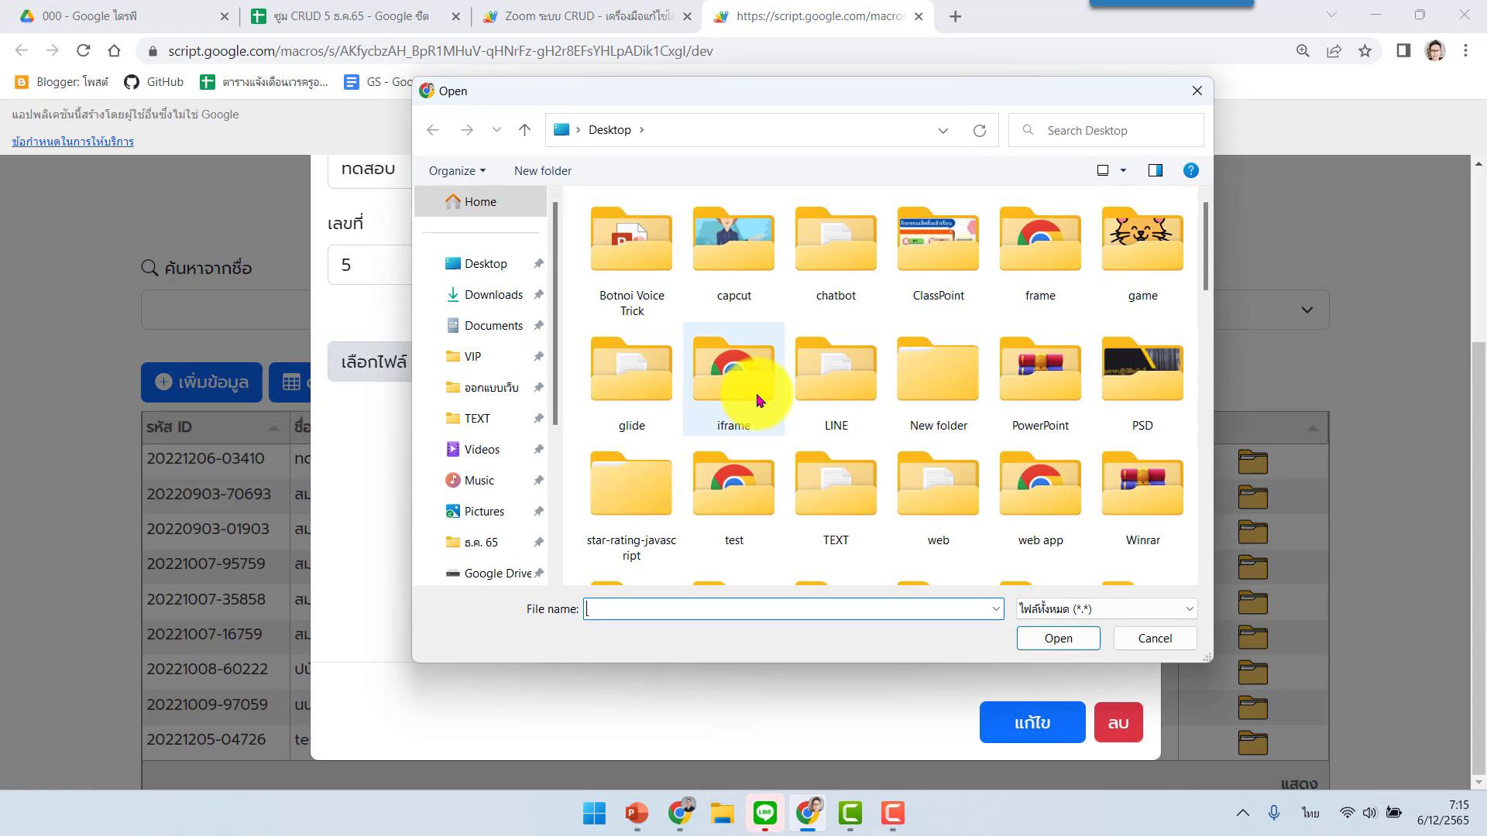
click(498, 514)
scroll(976, 412, down, 5)
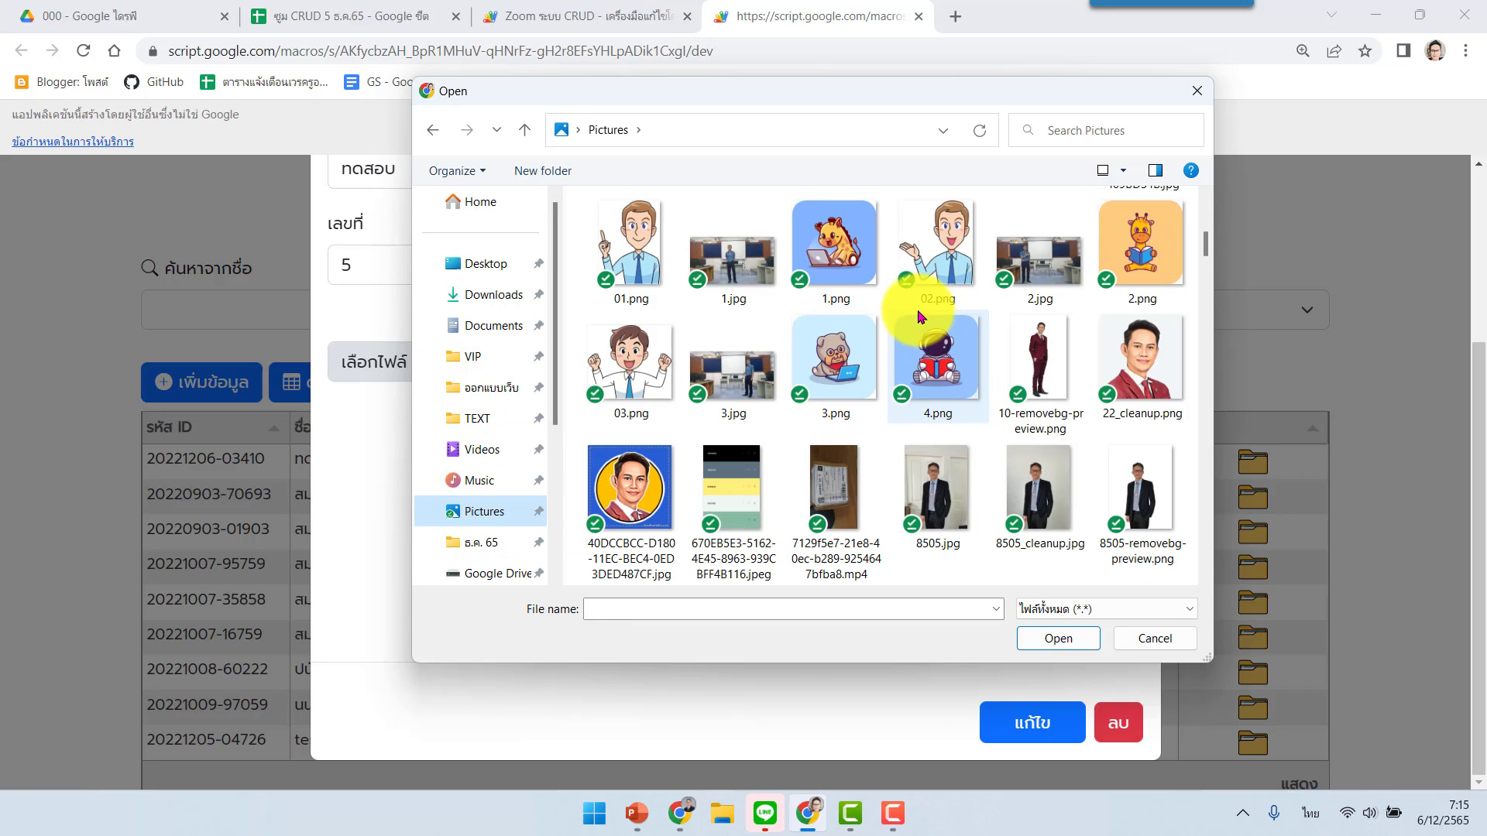
click(829, 263)
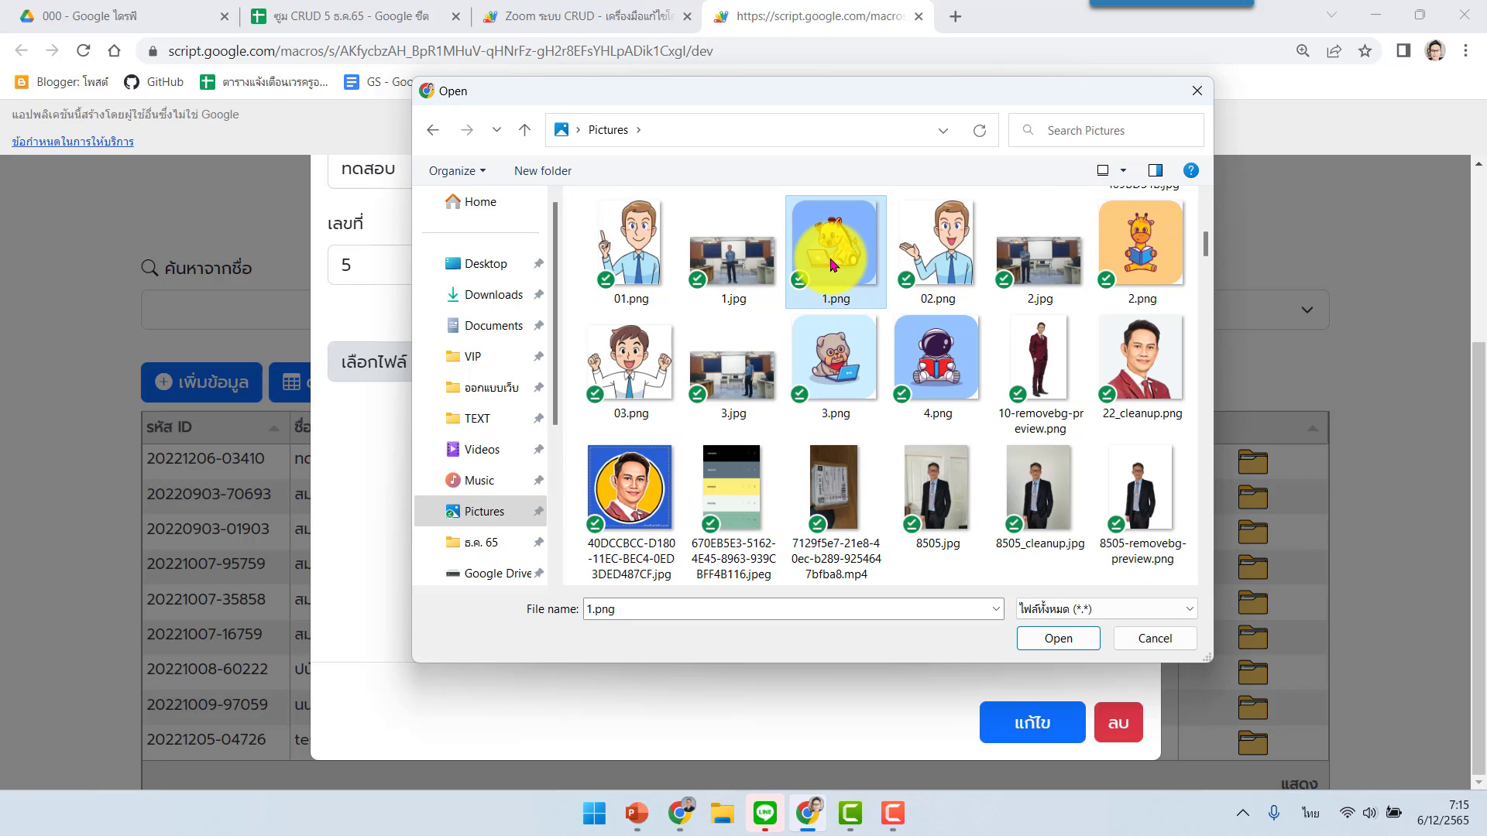
click(1053, 639)
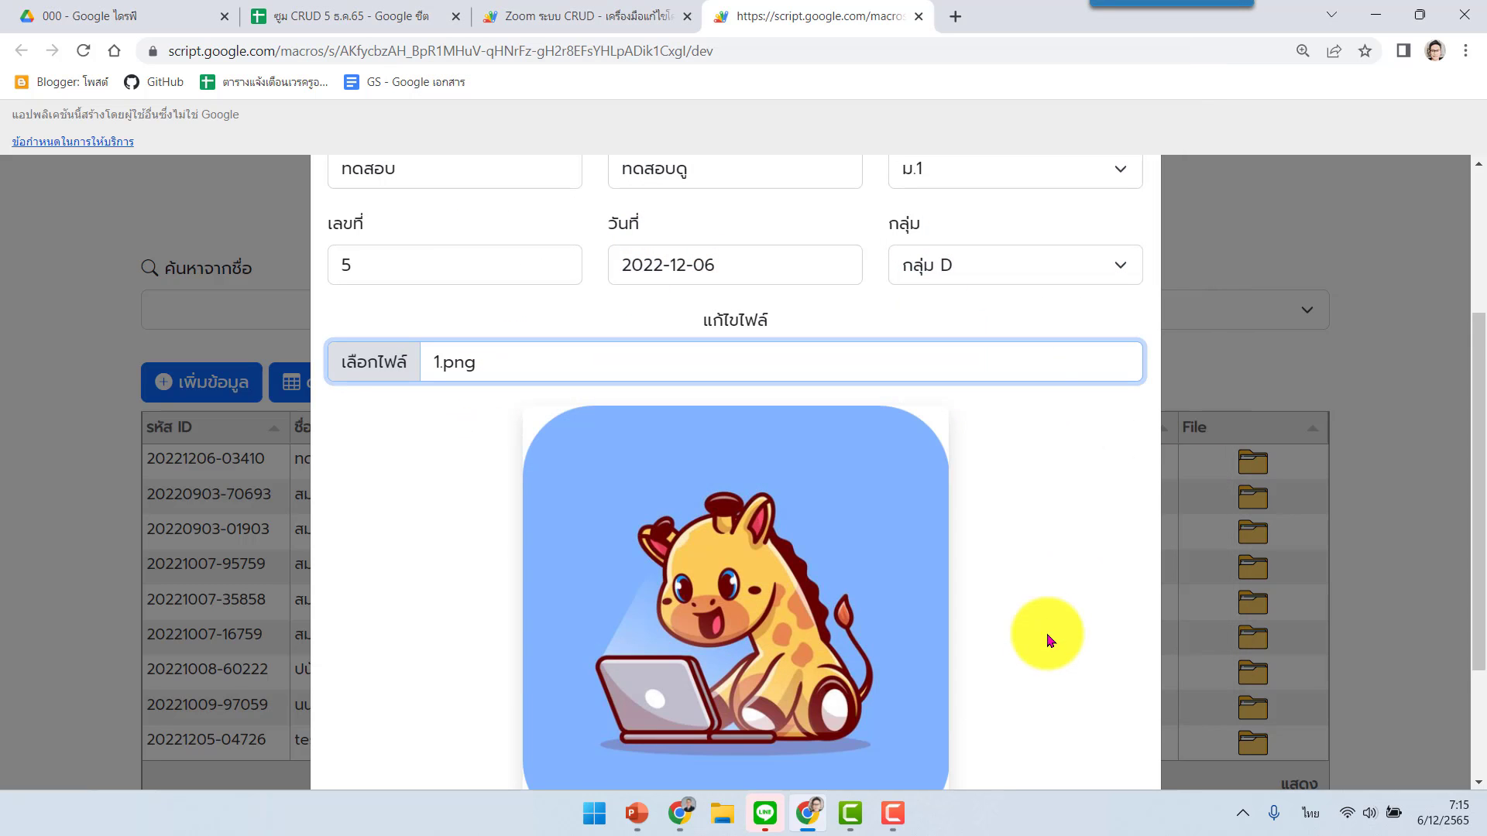
- Save the edited record with แก้ไข and dismiss the success alert
scroll(918, 502, down, 3)
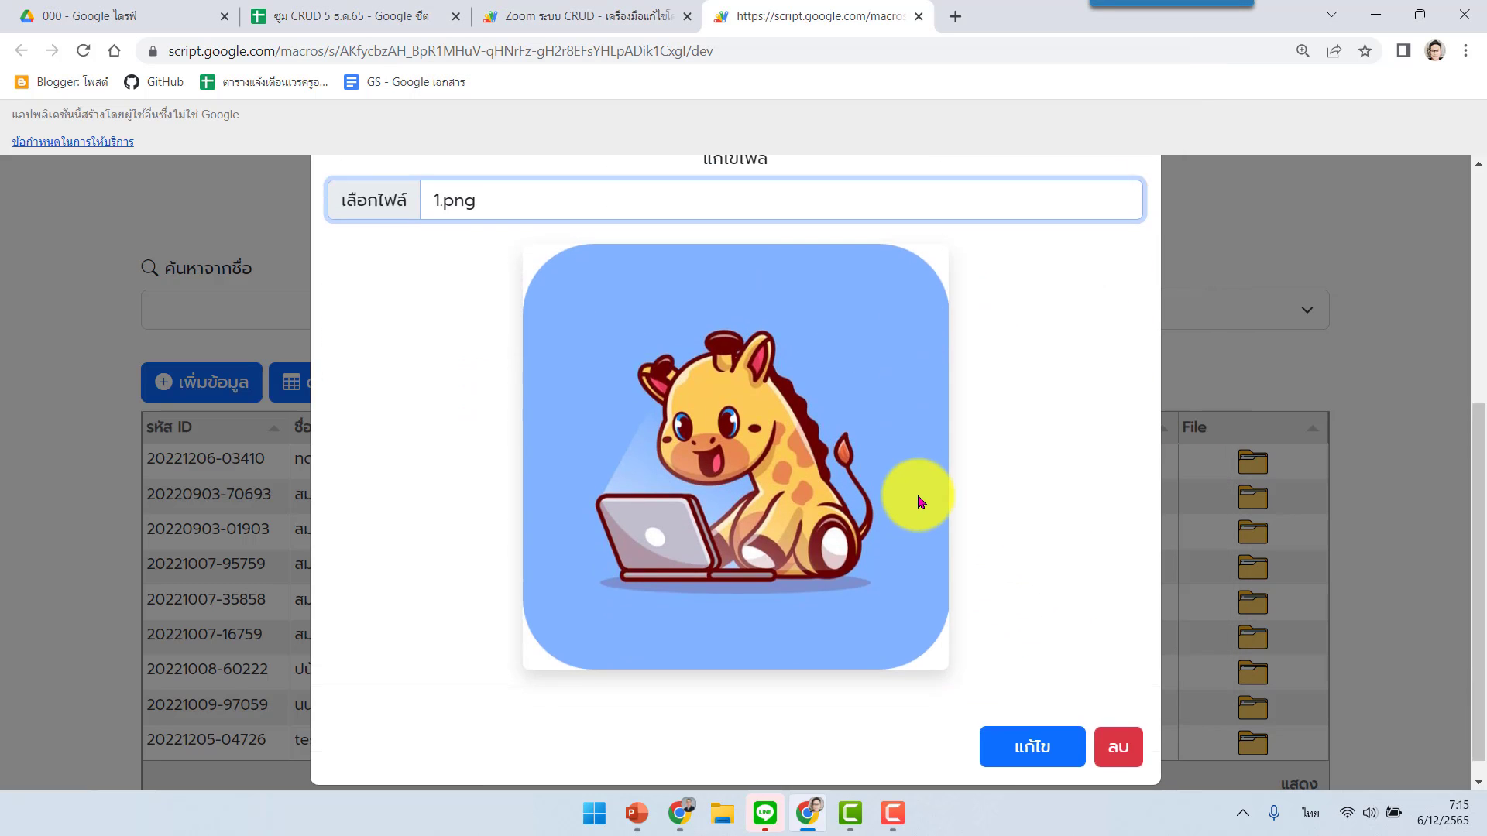
click(1017, 729)
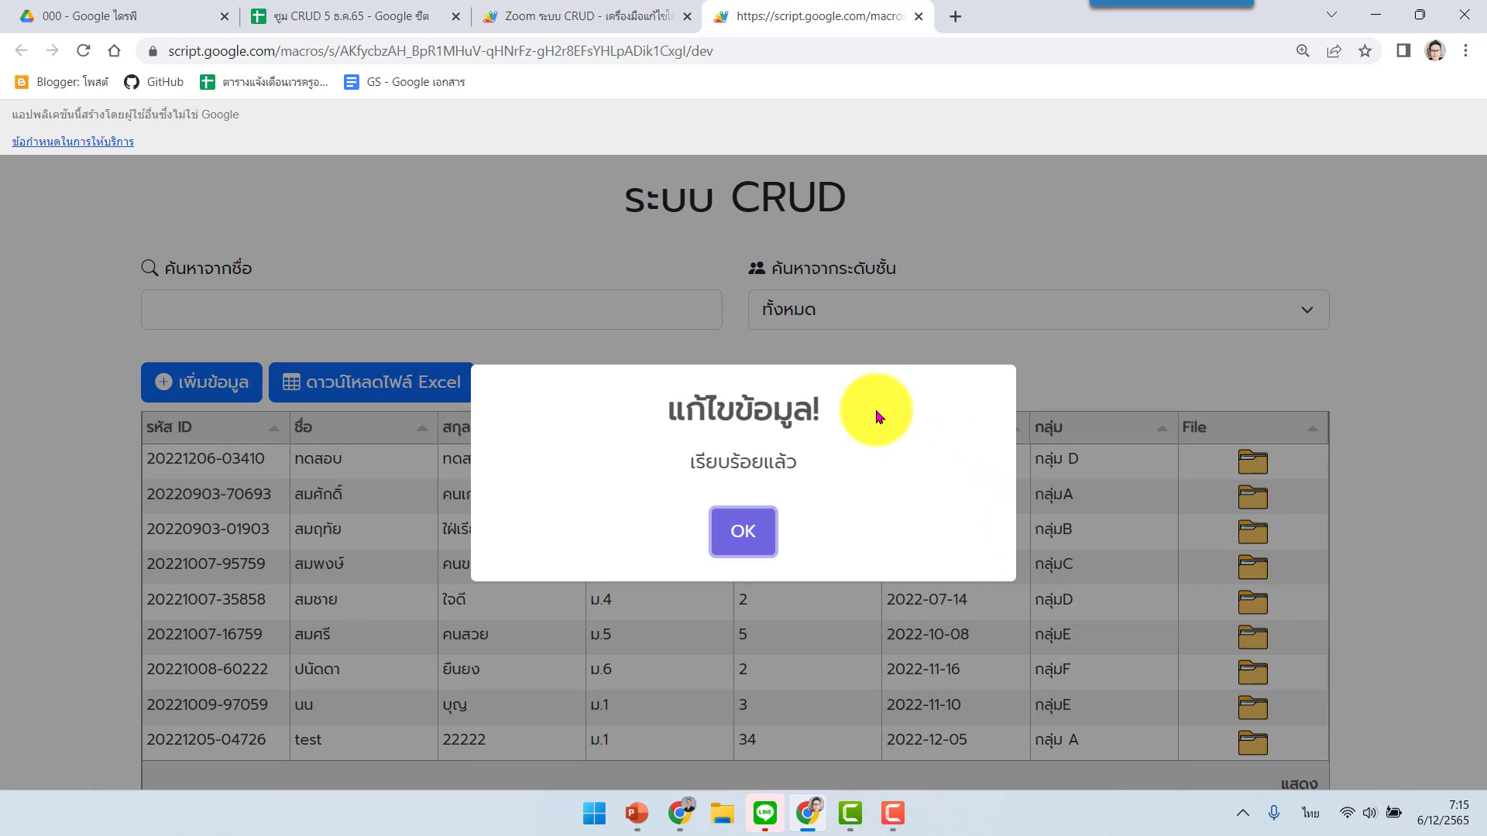
click(756, 539)
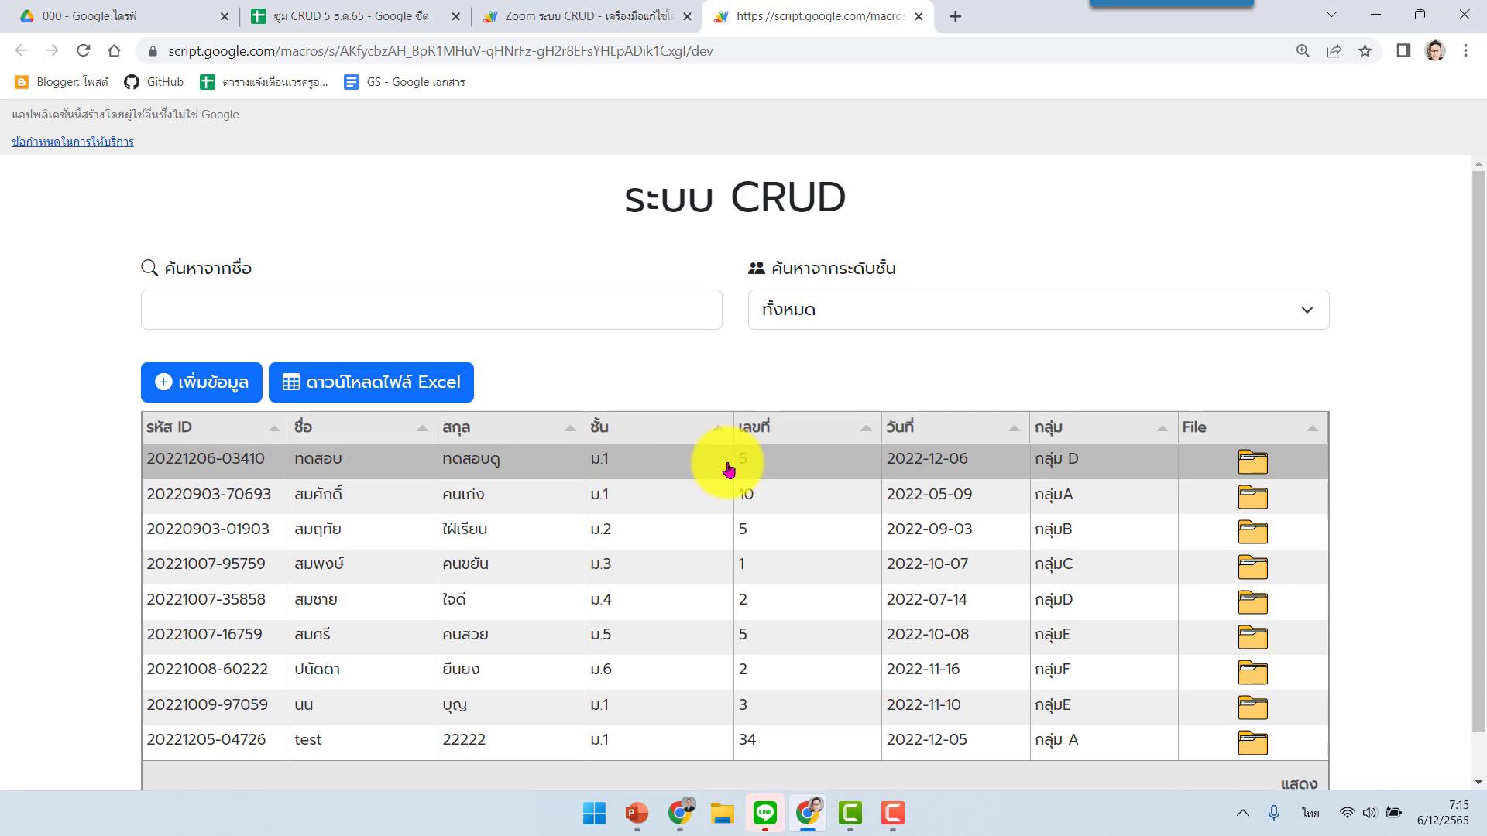
click(1261, 466)
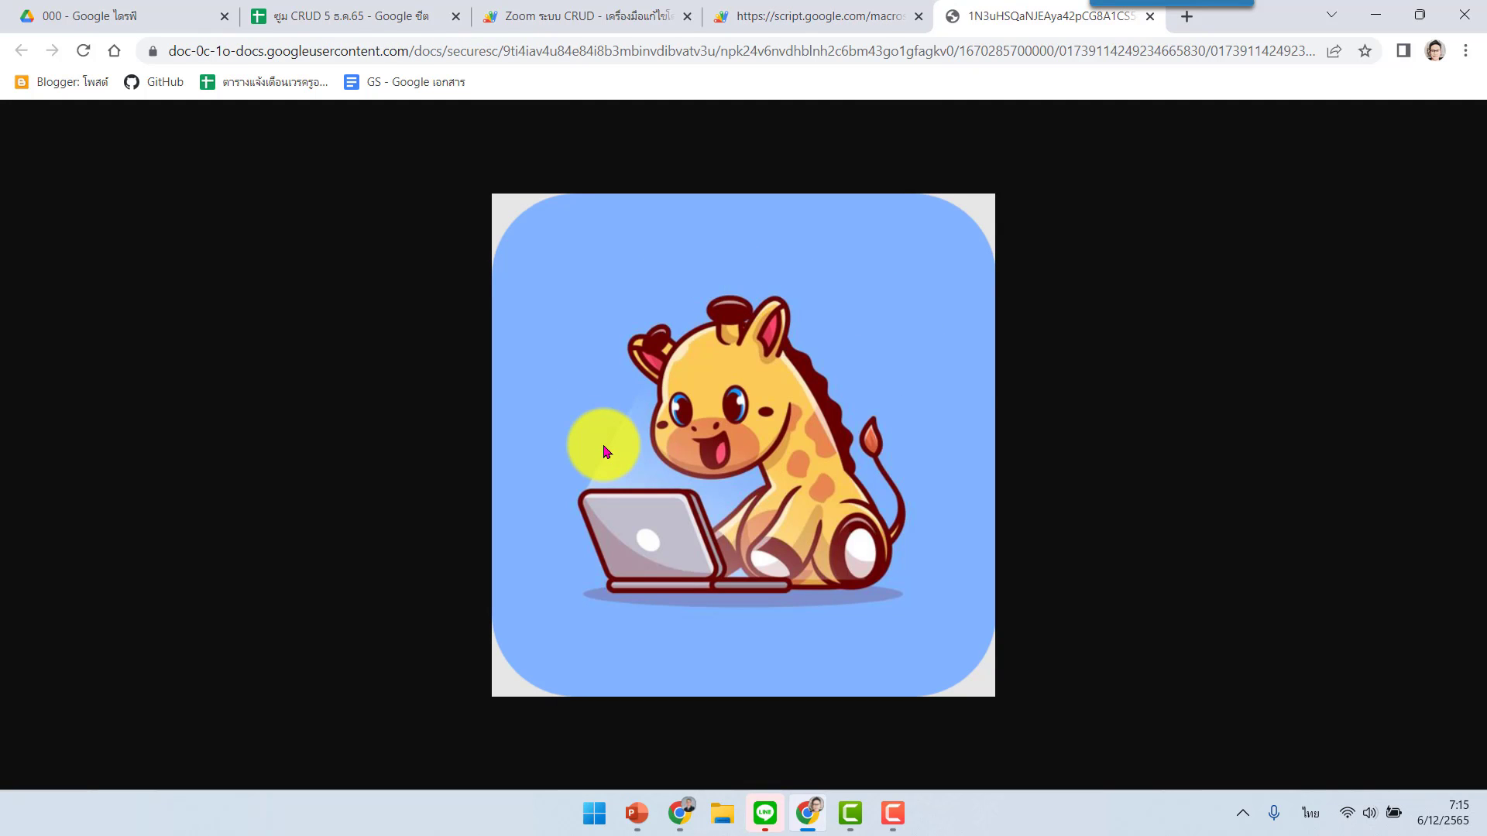
click(831, 16)
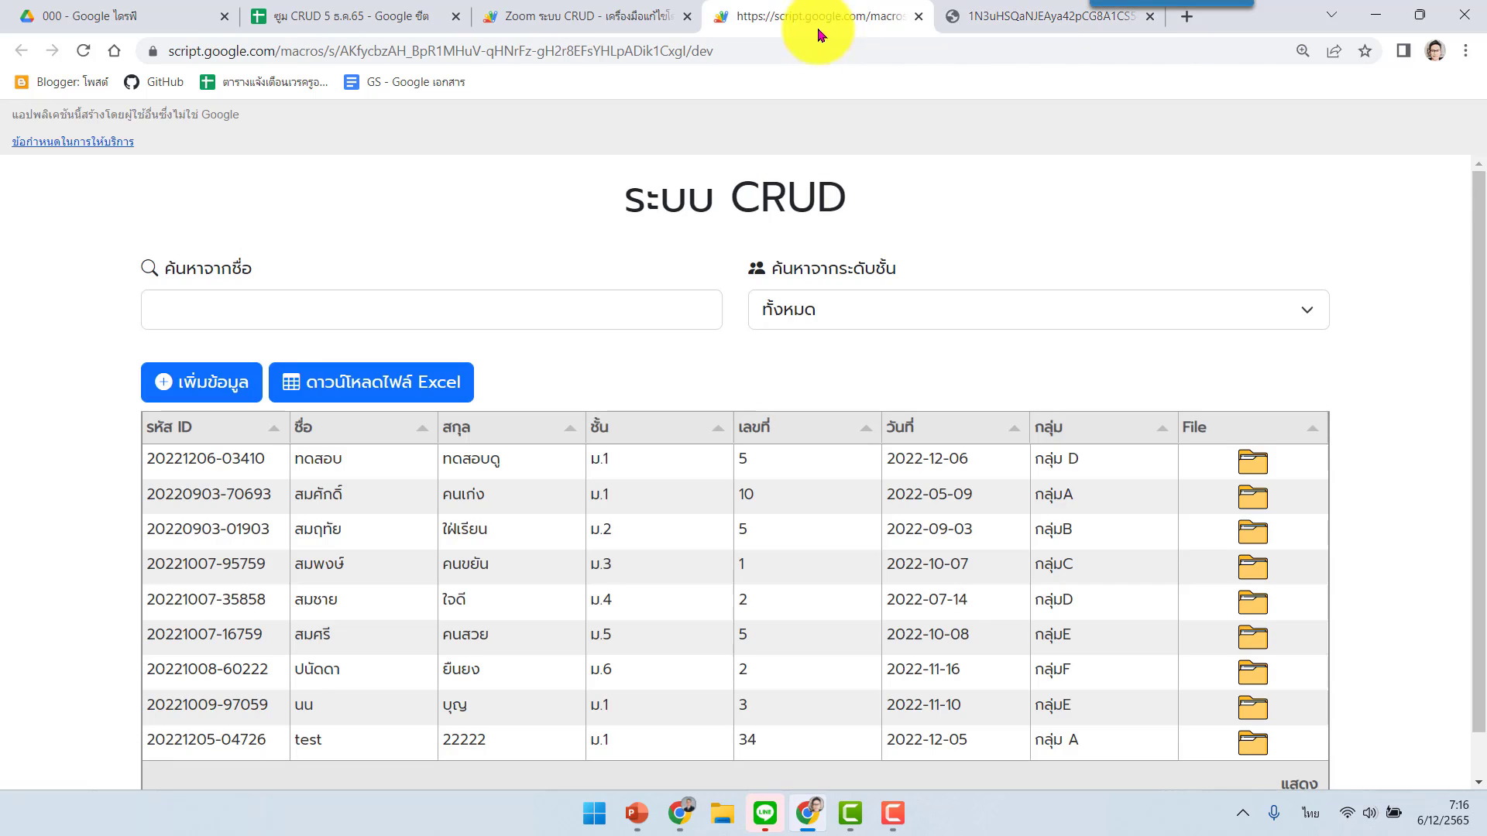
scroll(824, 513, down, 1)
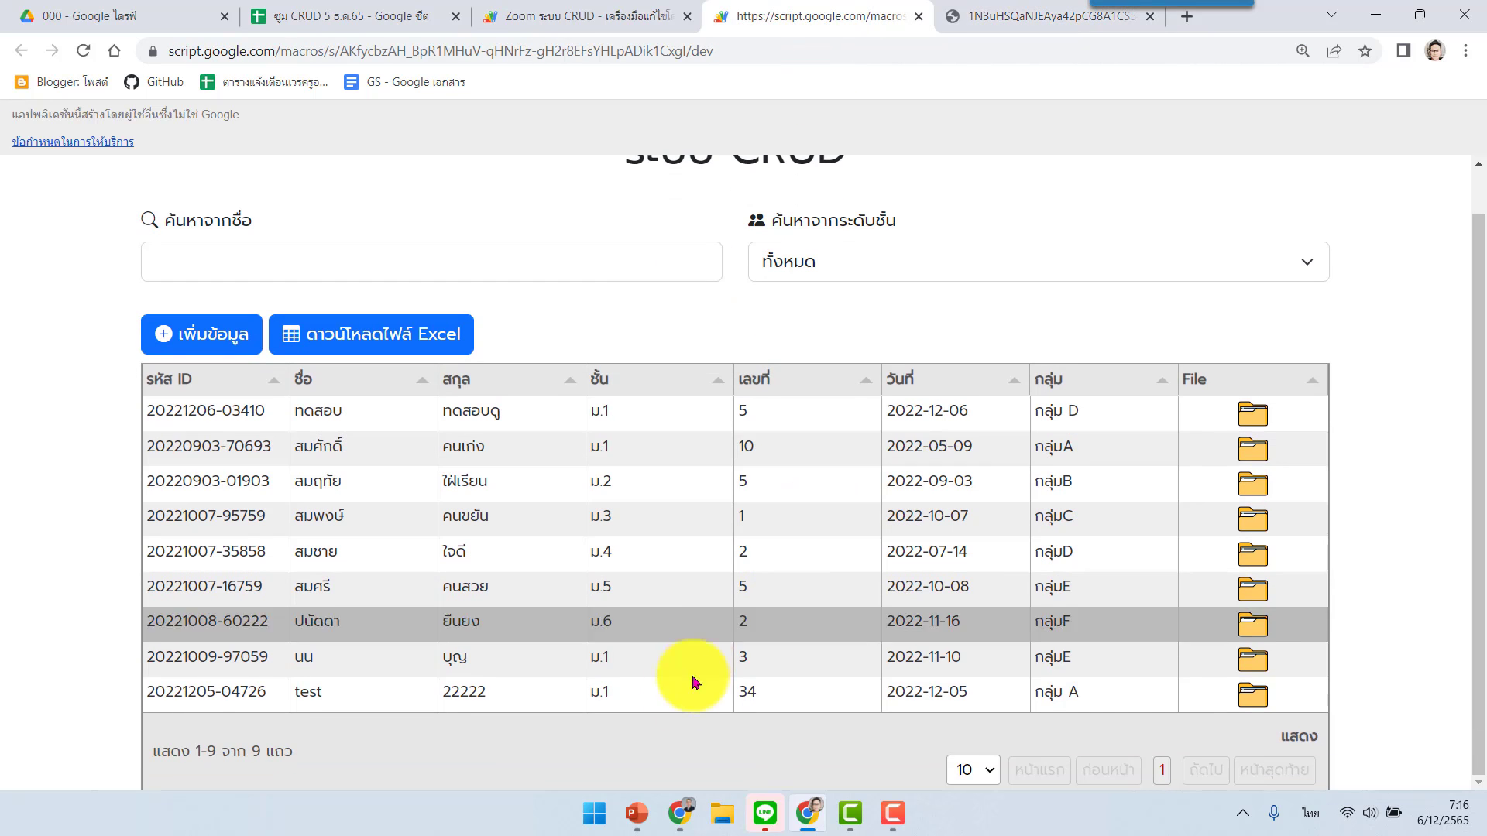
click(632, 701)
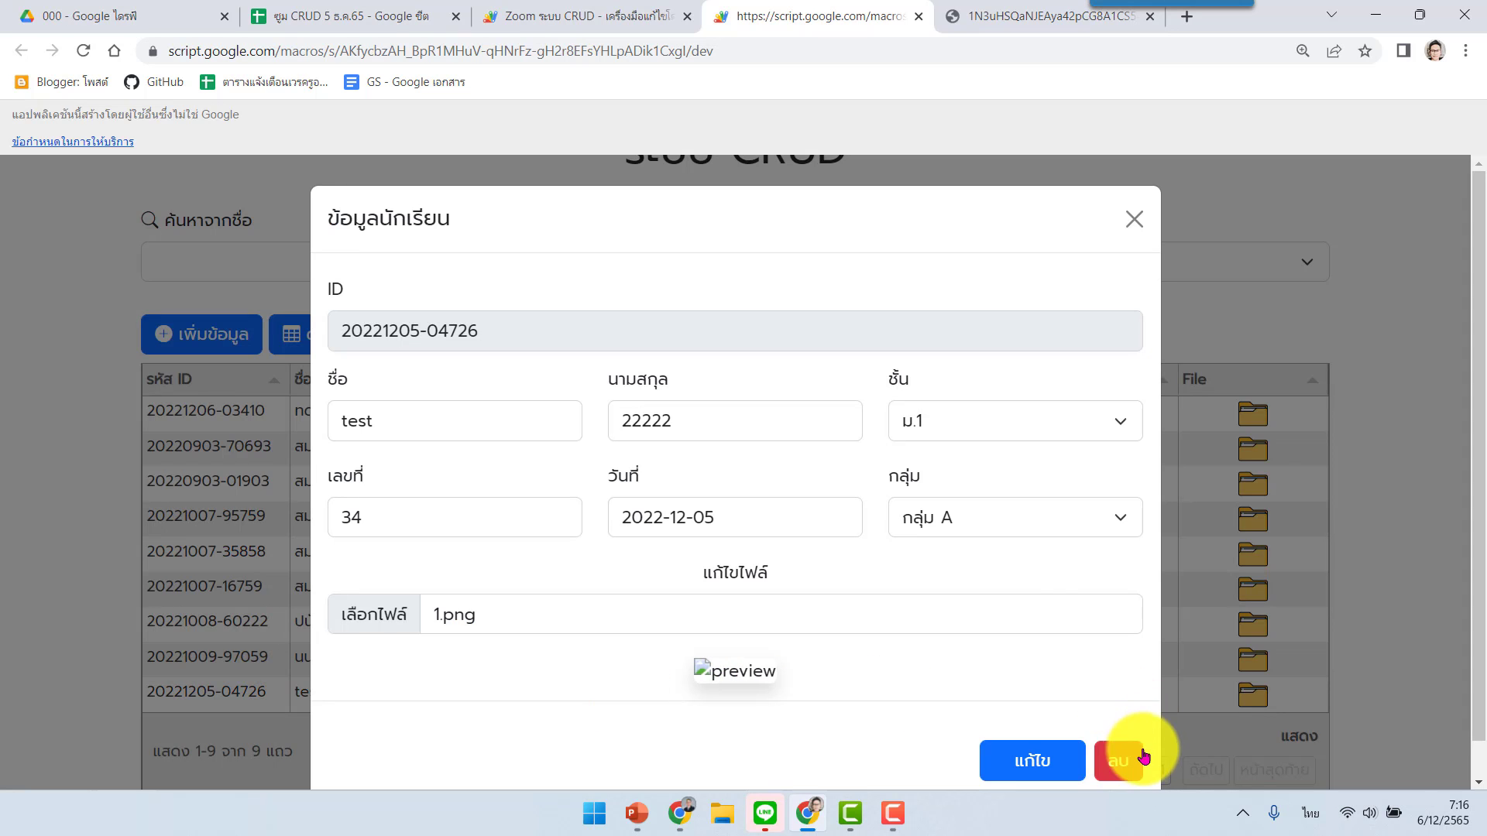
click(1120, 762)
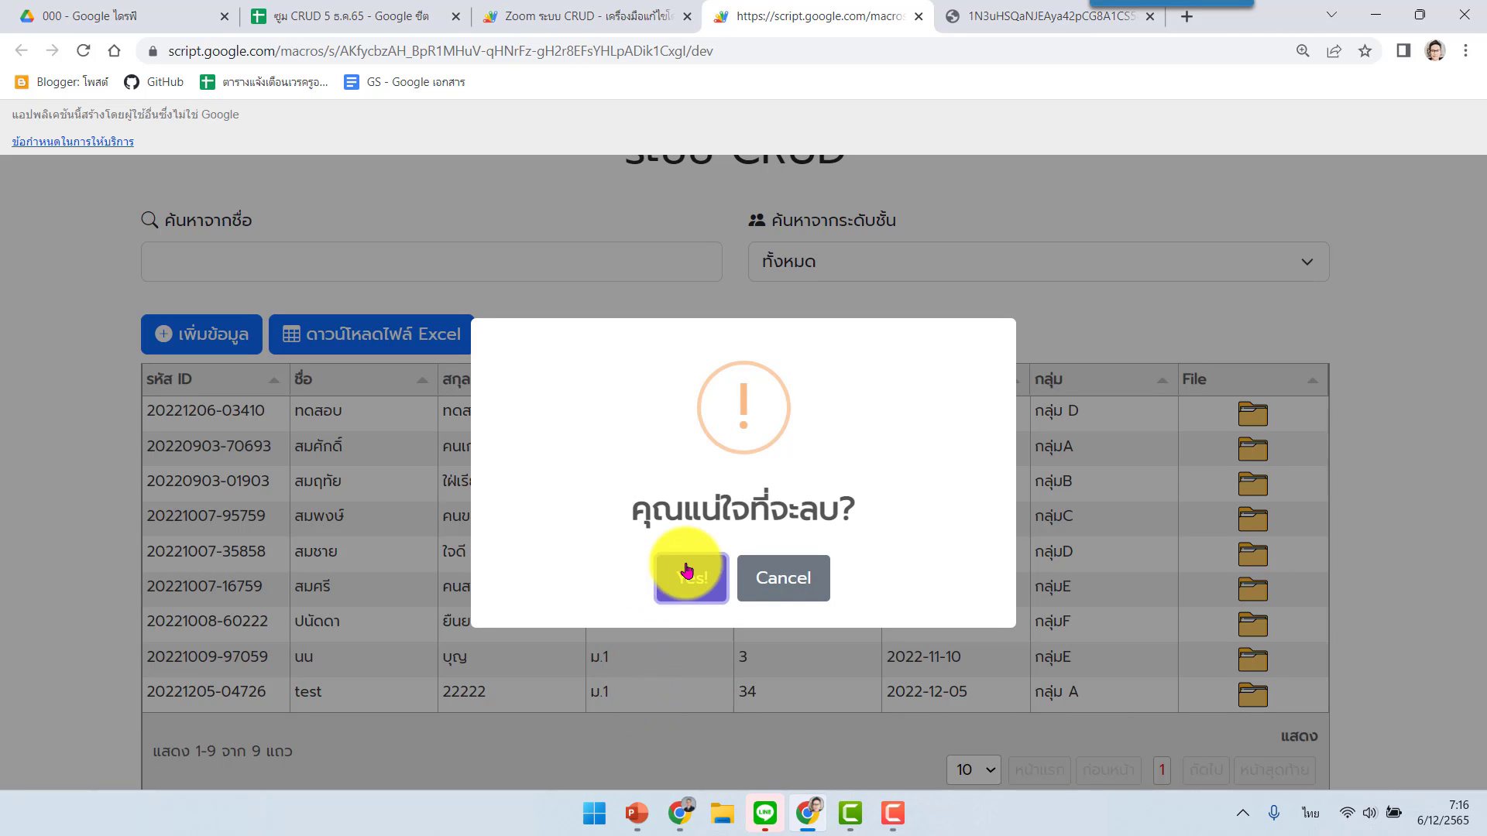
click(680, 573)
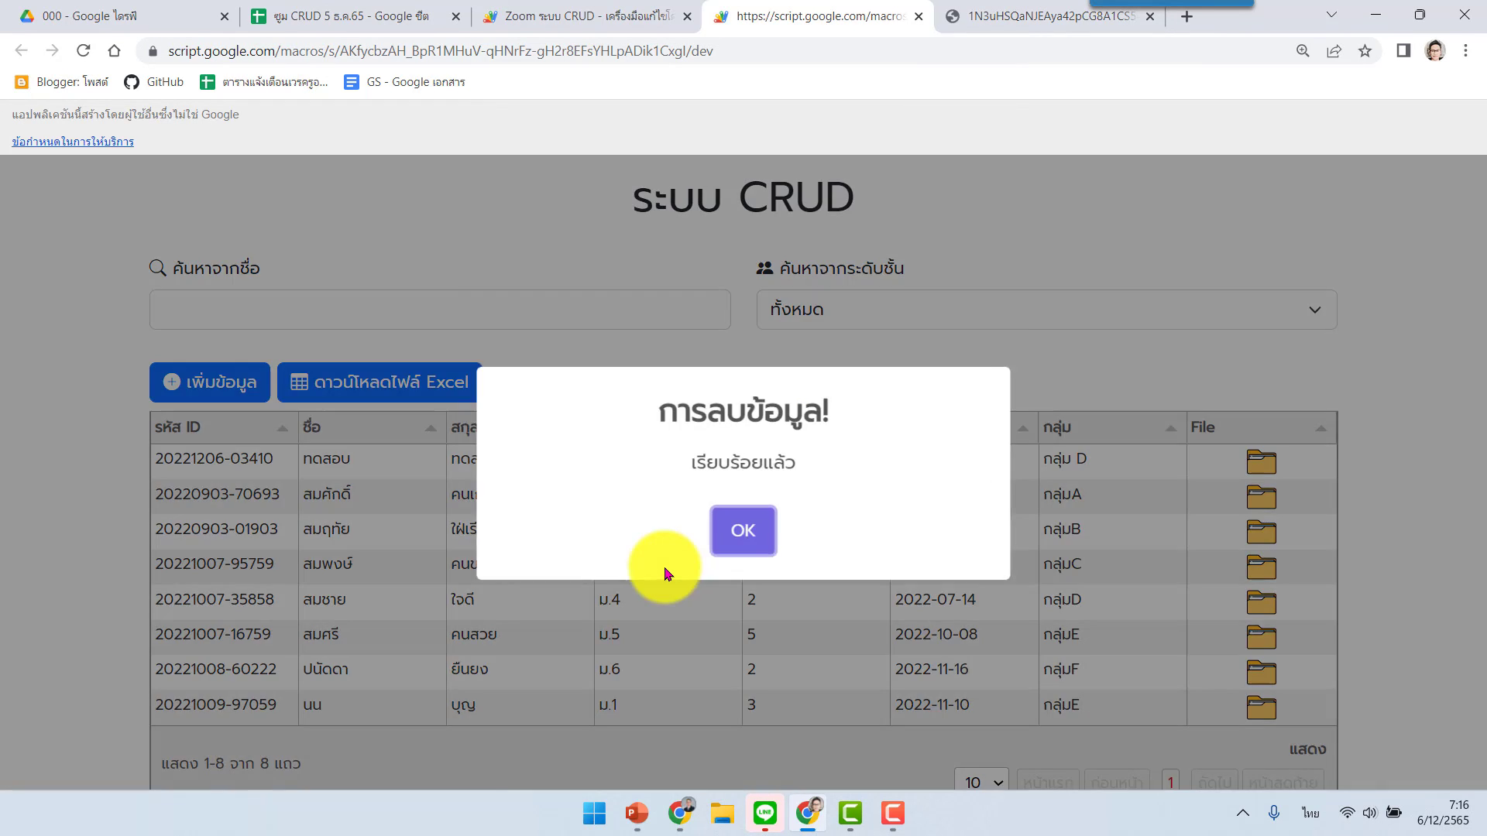
click(756, 541)
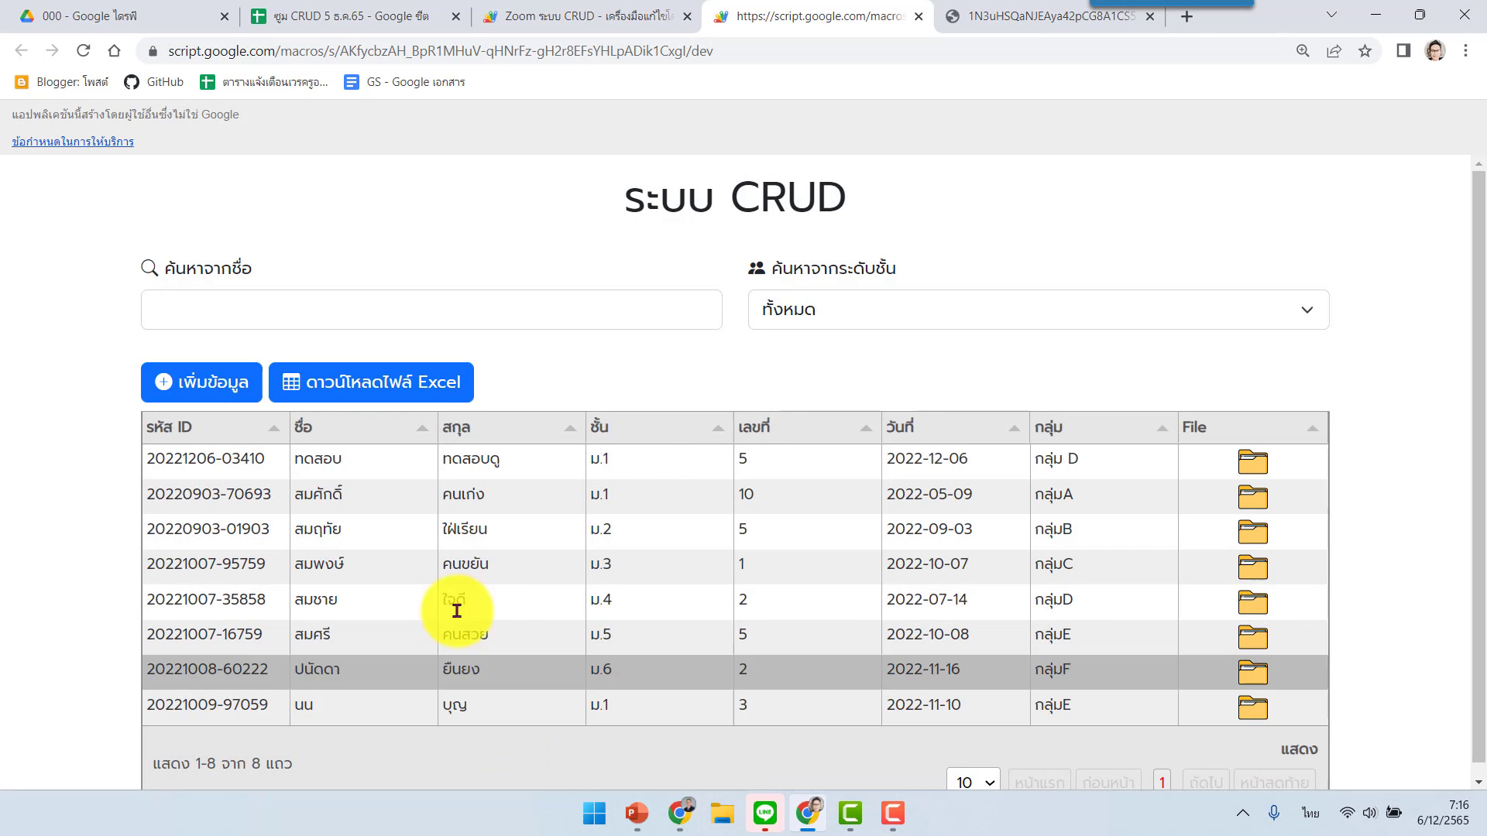